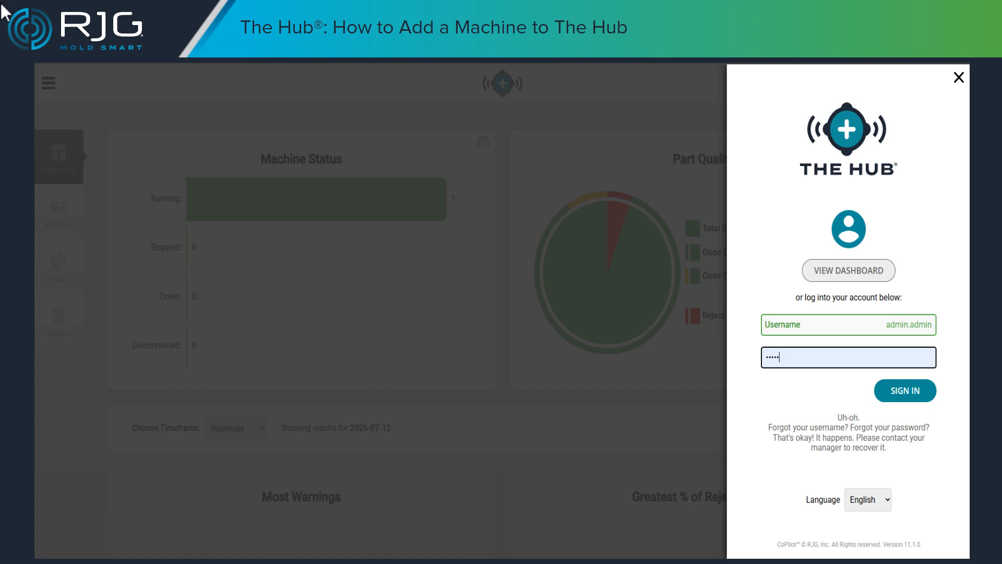
- Sign in with the entered account credentials and open the machine list in Process Development
left_click(909, 389)
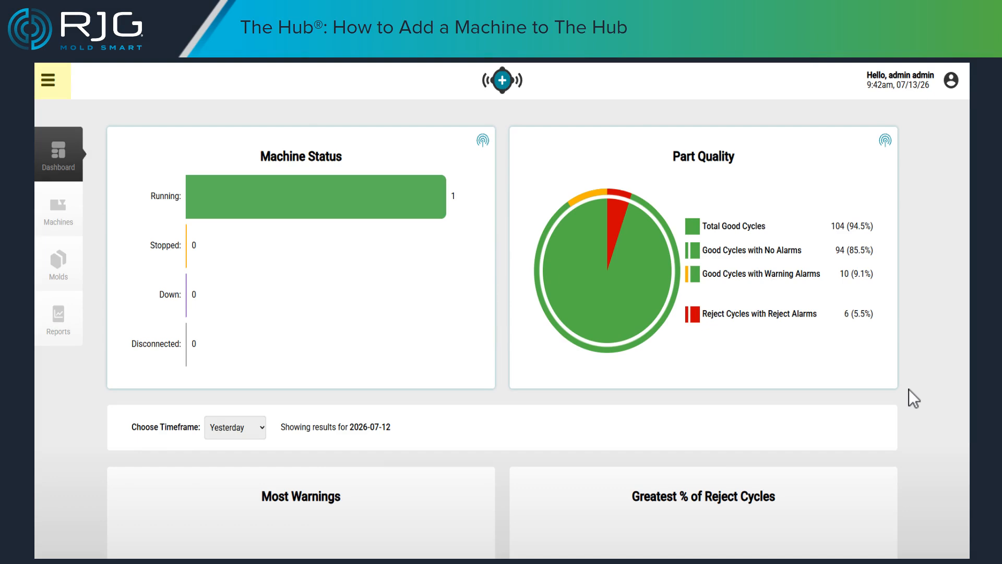
left_click(48, 80)
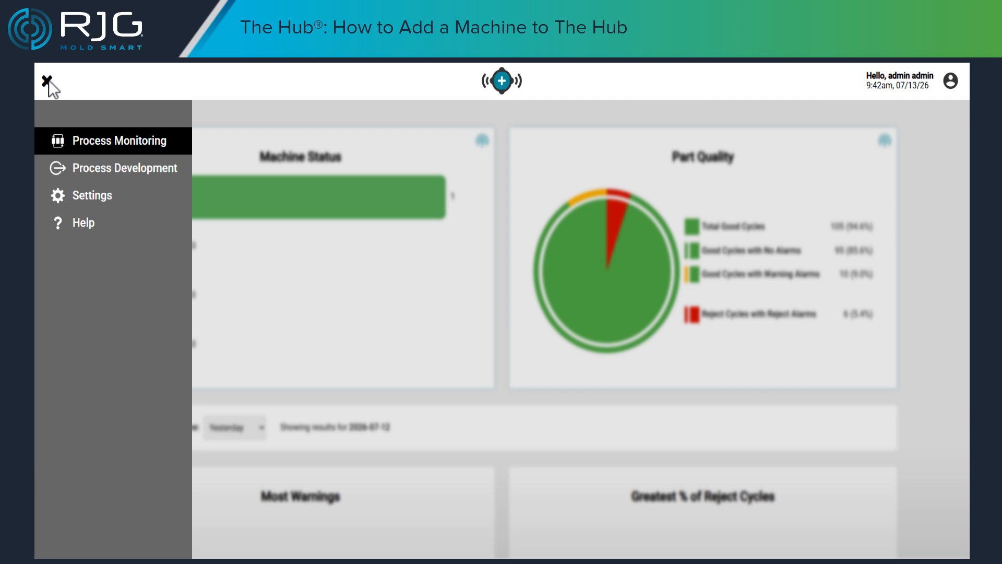
left_click(58, 168)
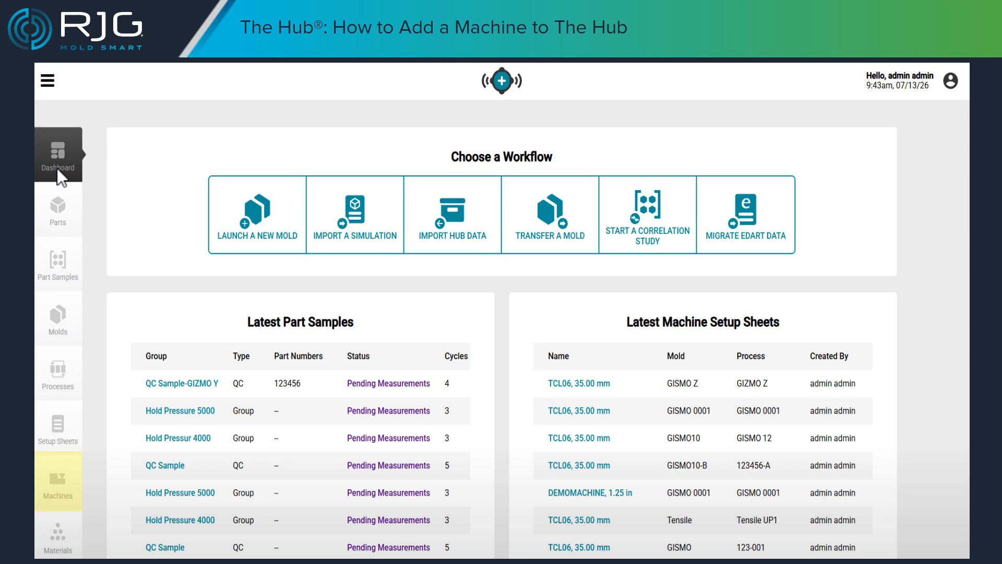
left_click(59, 491)
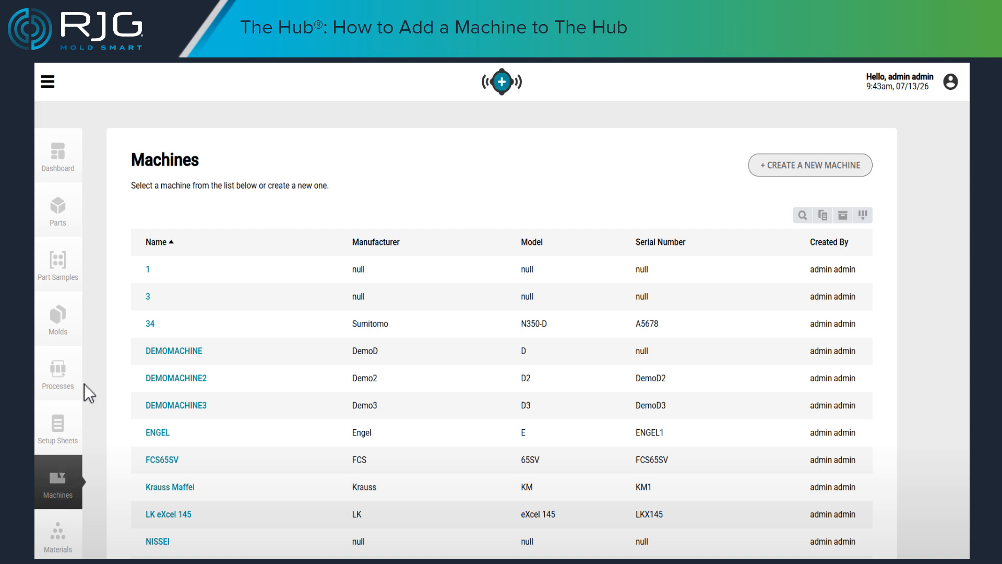
- View the details of the existing machine DEMOMACHINE, and return to the machine list
left_click(168, 352)
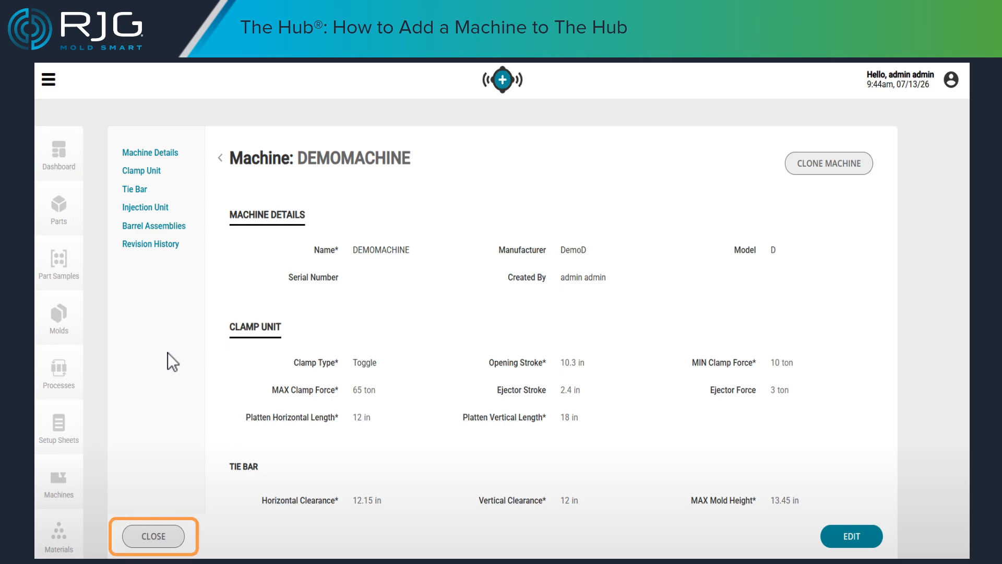
left_click(154, 536)
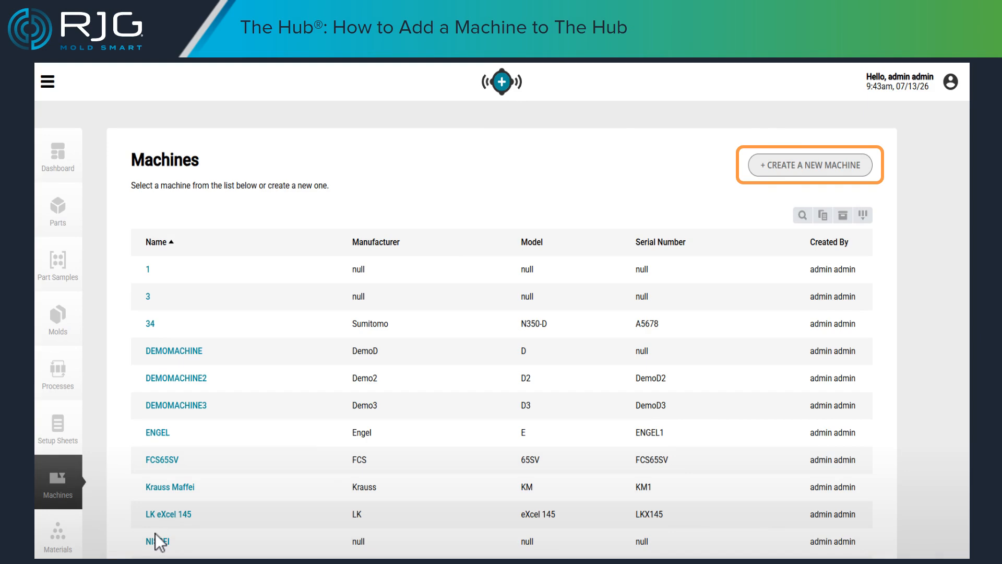
- Create a new machine named A7 with manufacturer ABC Machines, model N350-D and serial number A5678
left_click(795, 165)
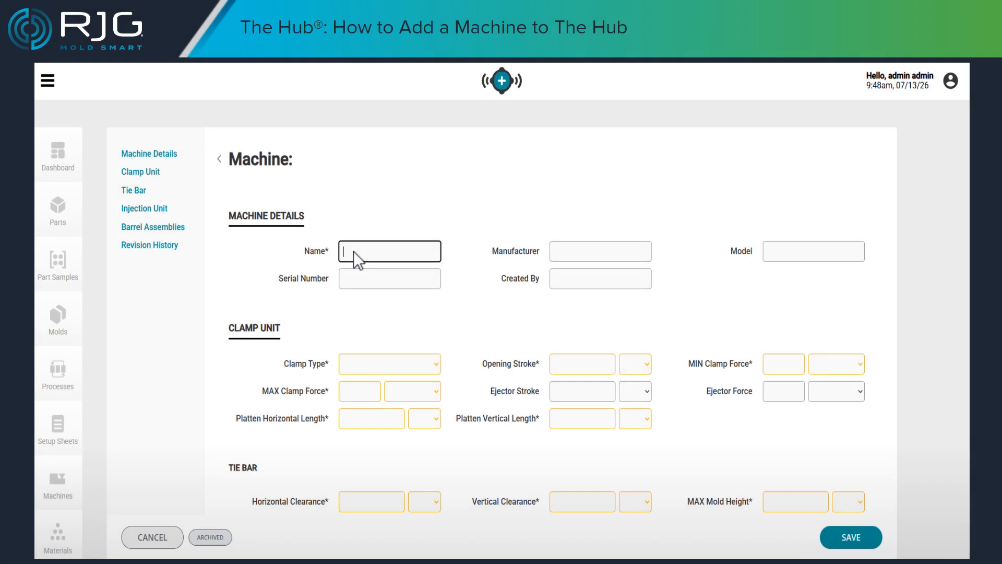
type("A7")
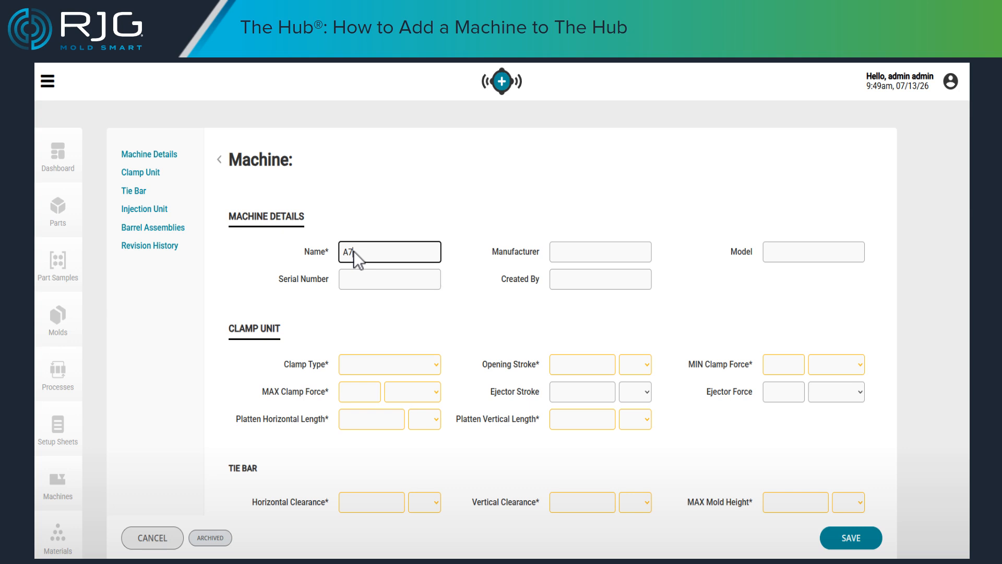
left_click(558, 251)
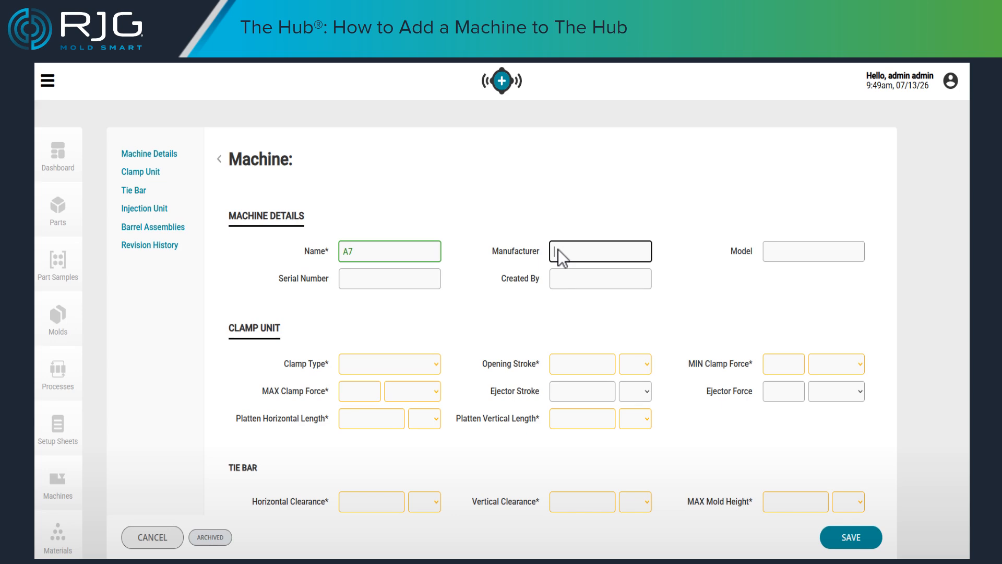
type("ABC Machines")
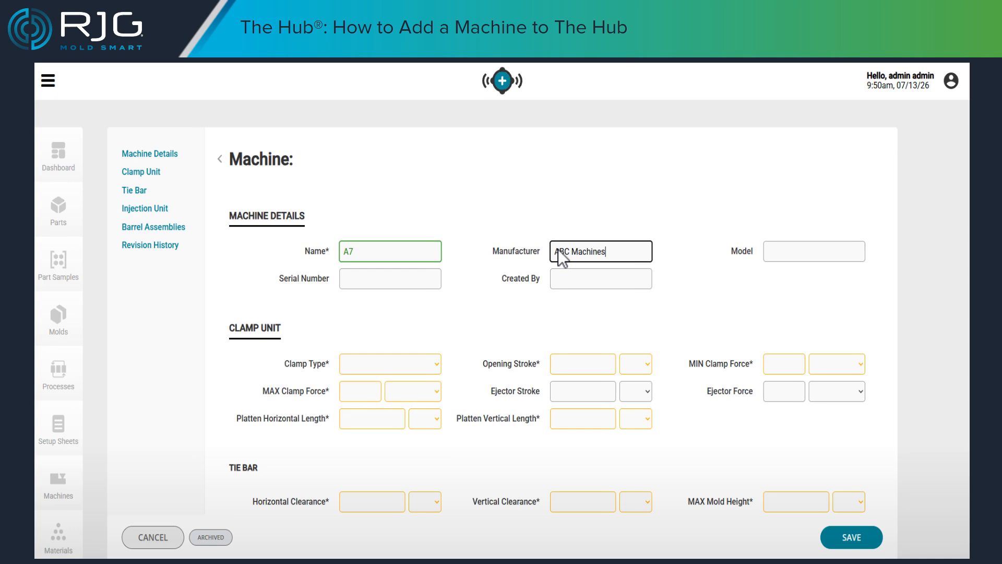
left_click(778, 250)
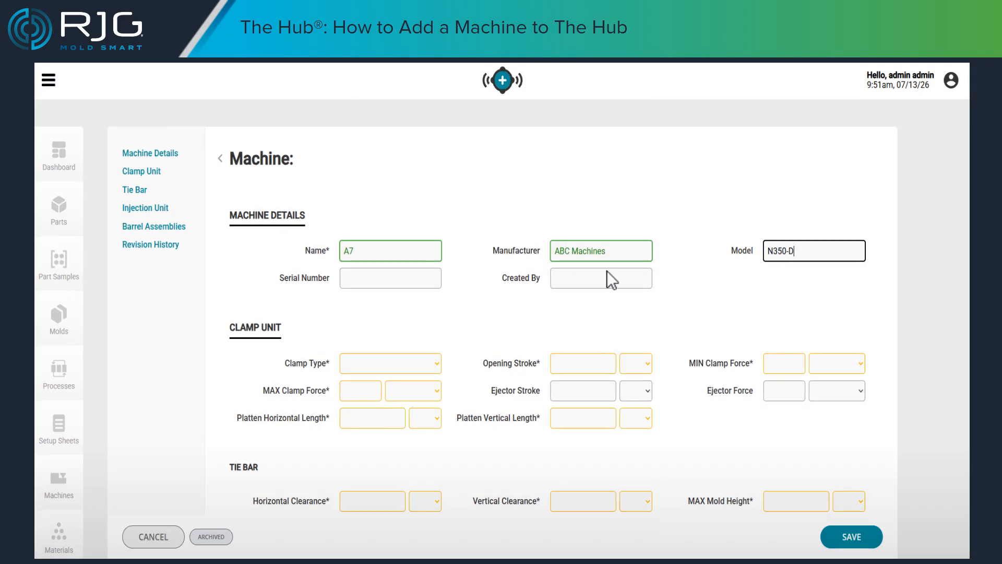
left_click(352, 278)
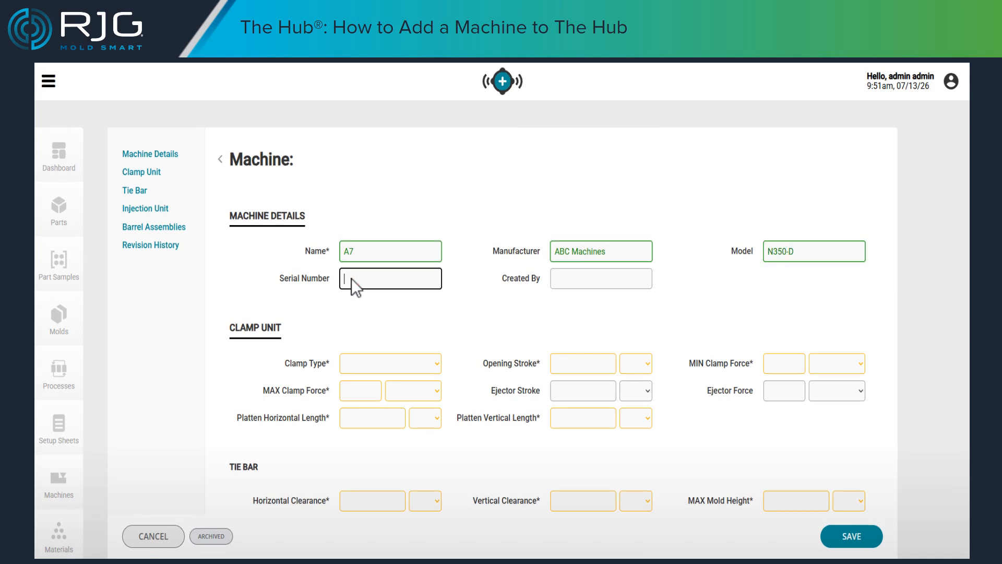
type("A5678")
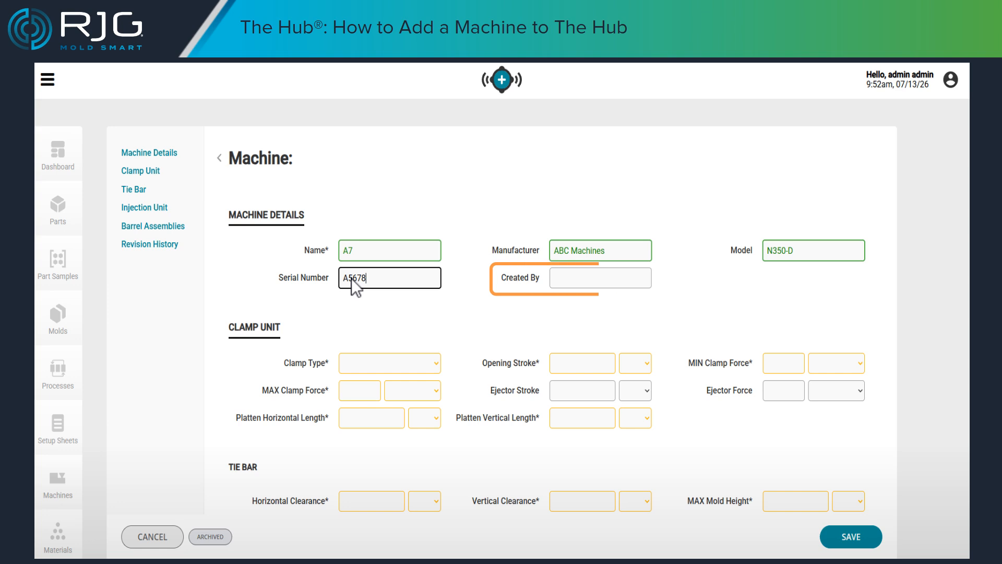
- Set the clamp unit's clamp type to Toggle and its opening stroke to 24 in
left_click(351, 362)
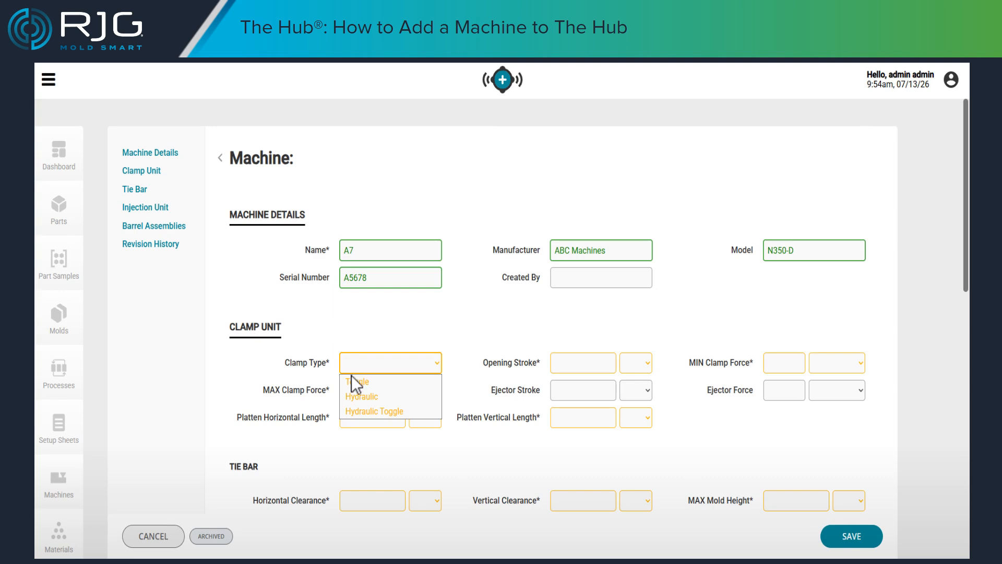
left_click(351, 382)
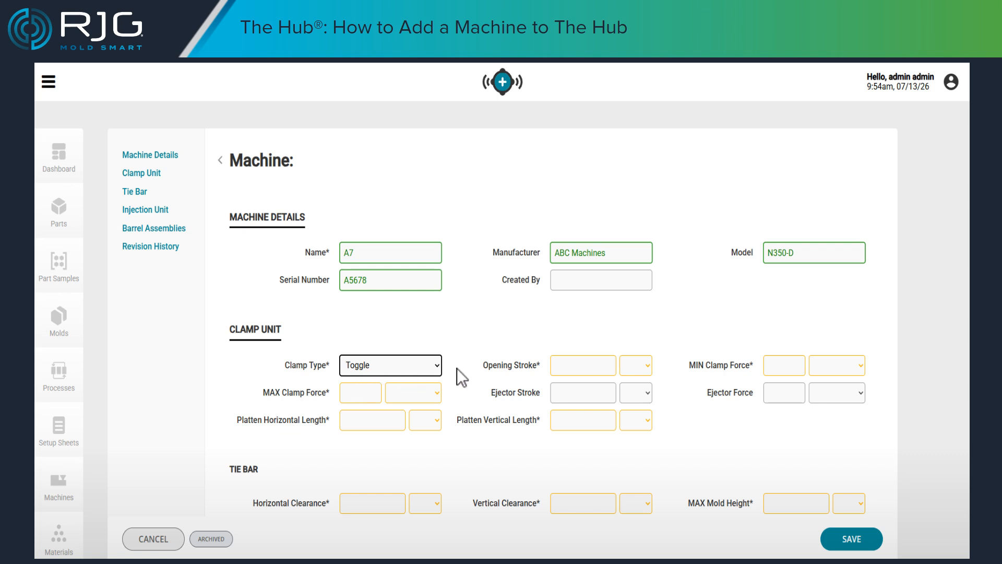
left_click(565, 365)
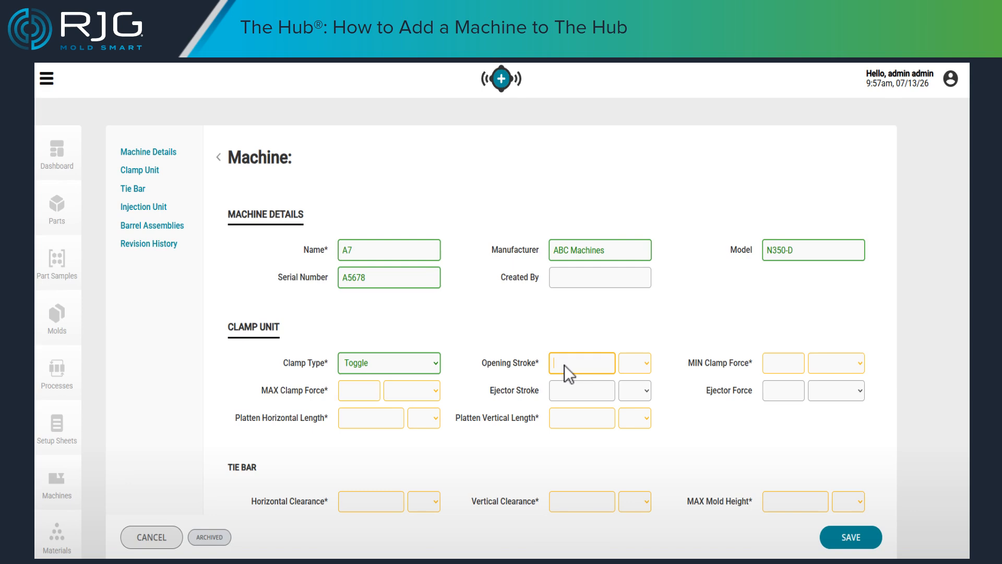
type("24")
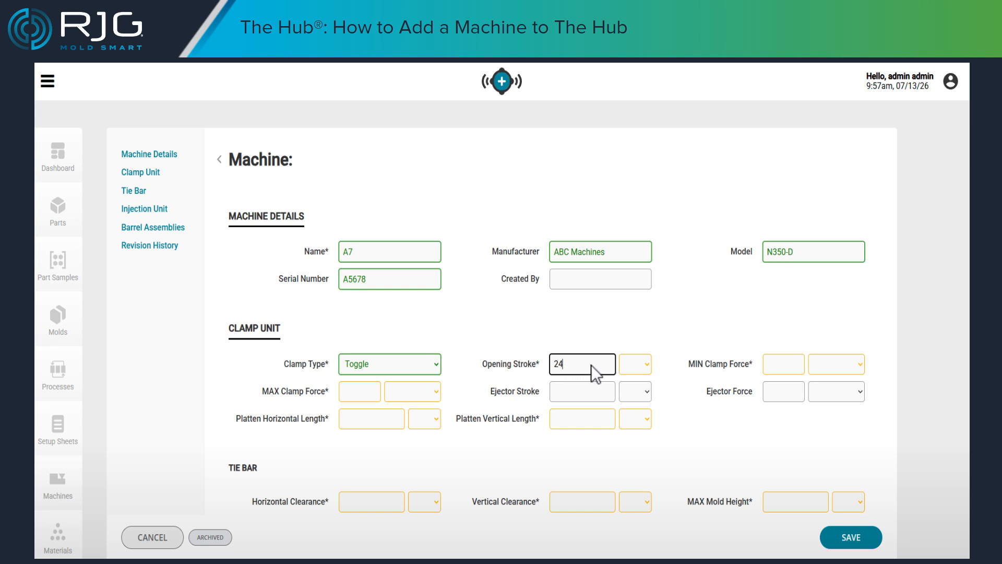
left_click(647, 365)
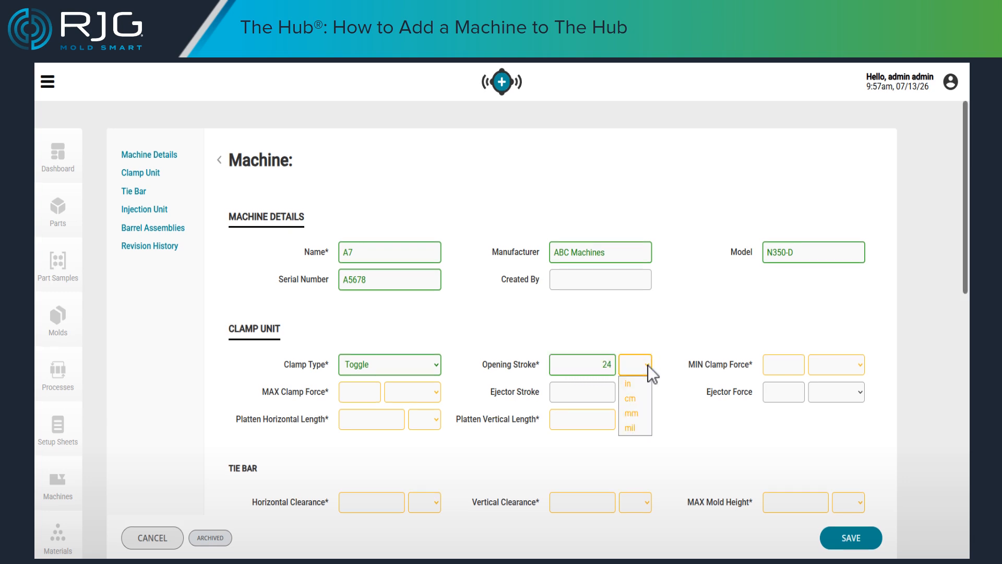
left_click(629, 383)
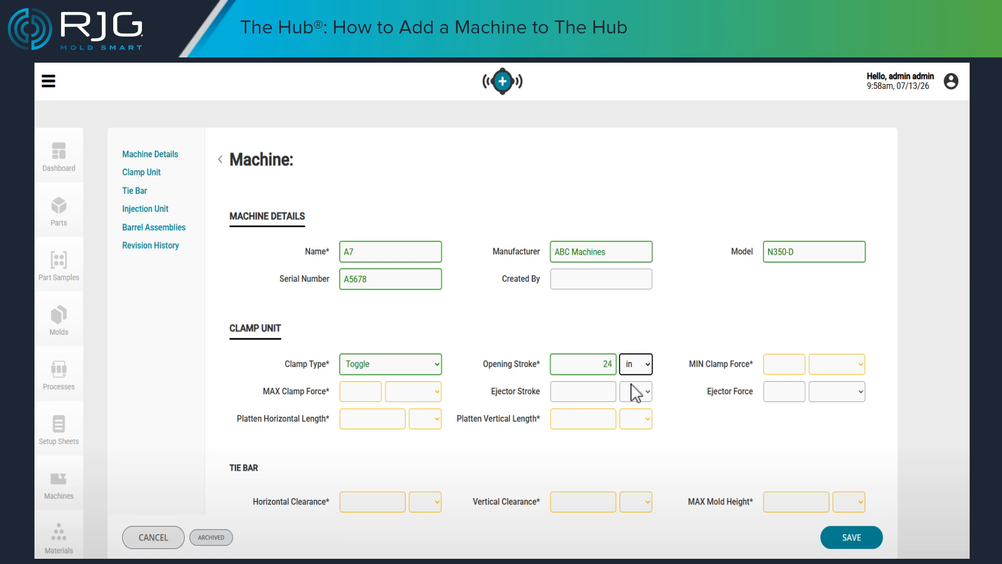
- Set the clamp unit's minimum clamp force to 15 ton and its maximum clamp force to 75 ton
left_click(774, 368)
type("15")
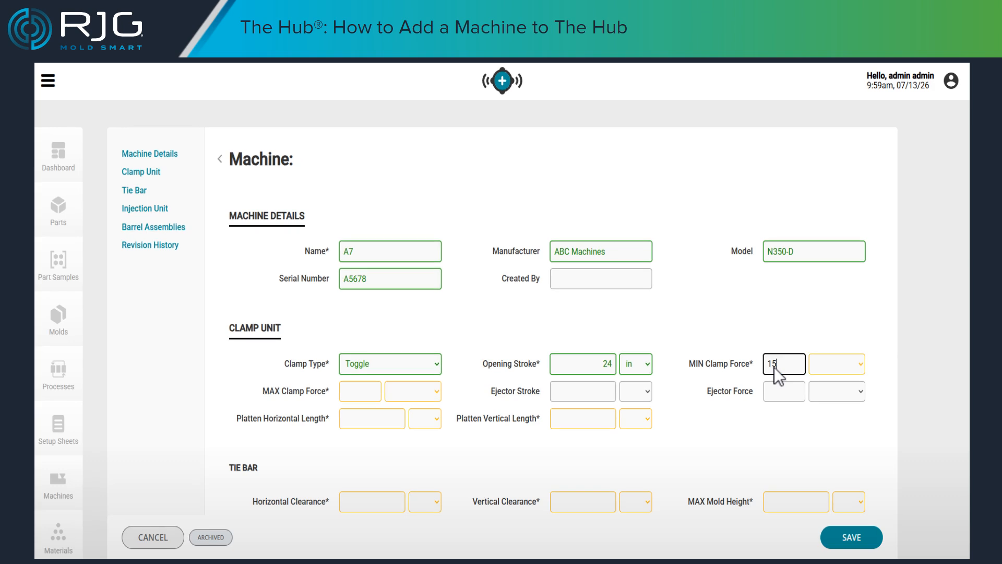
key("Tab")
key("space")
key("t")
key("Return")
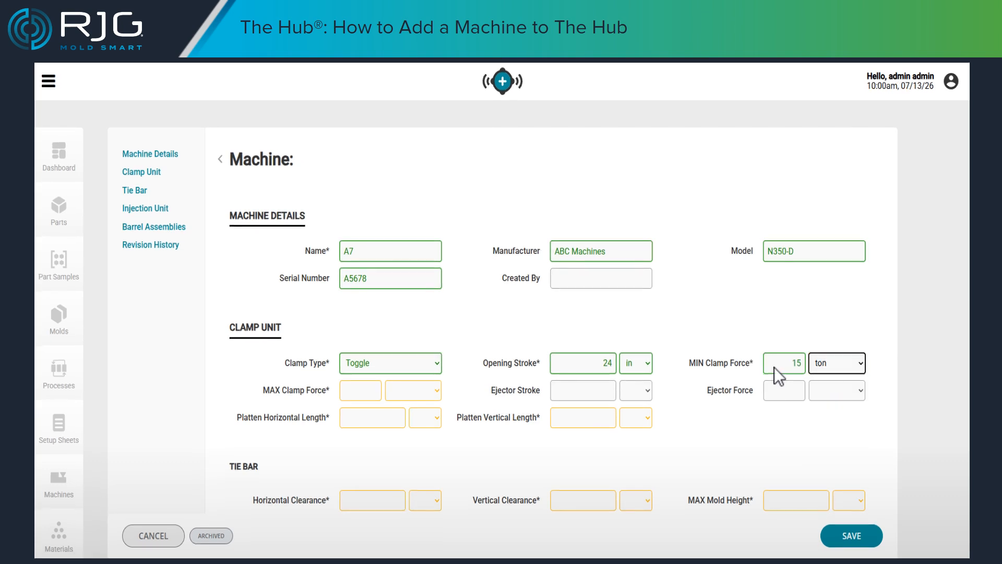
left_click(347, 392)
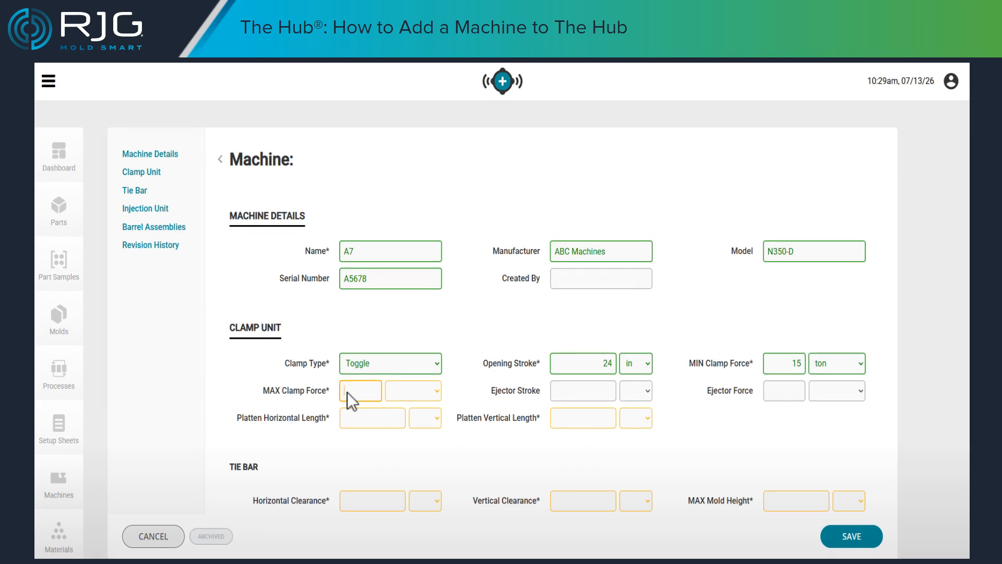
type("75")
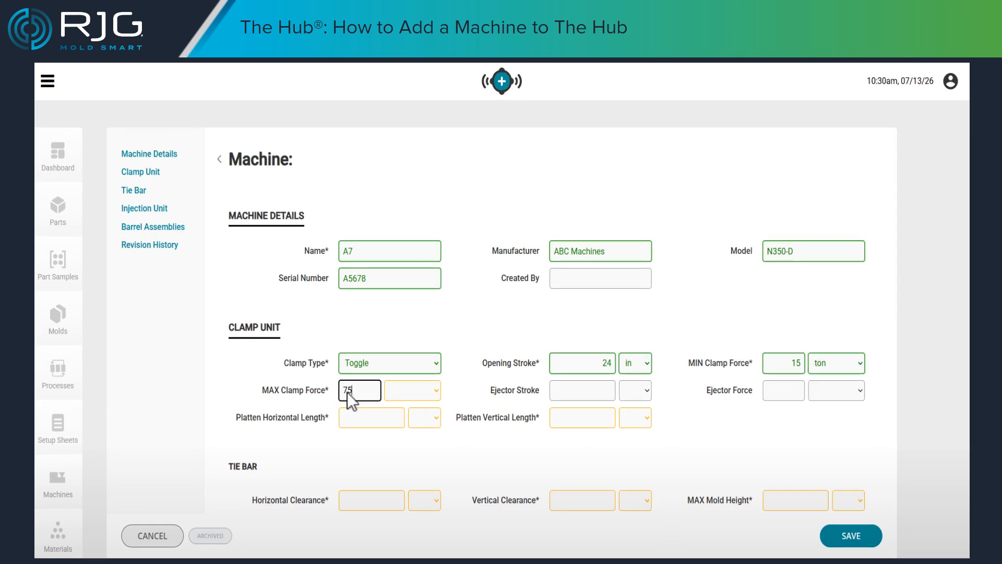
key("Tab")
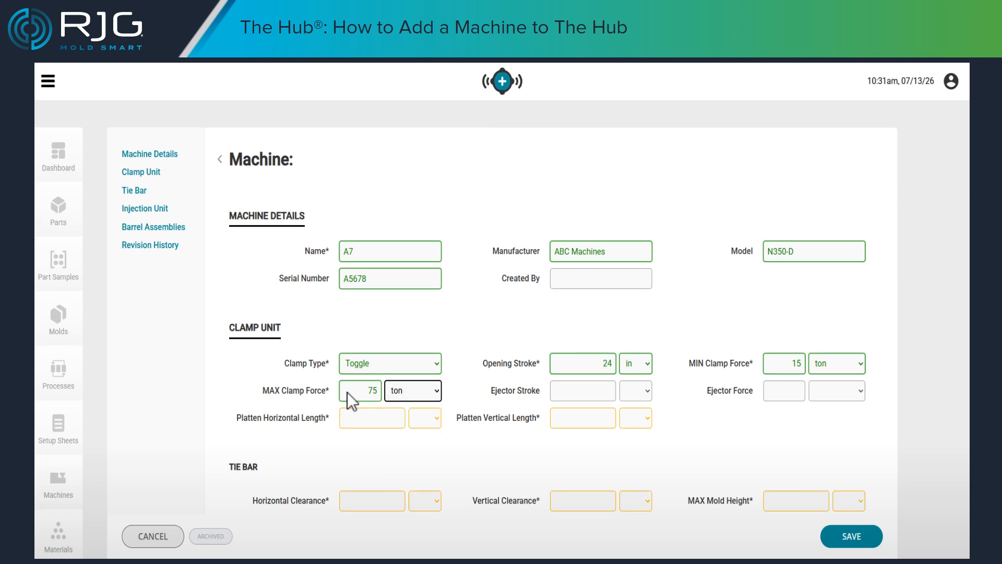
- Set the ejector stroke to 3 in and the ejector force to 2 ton
left_click(556, 393)
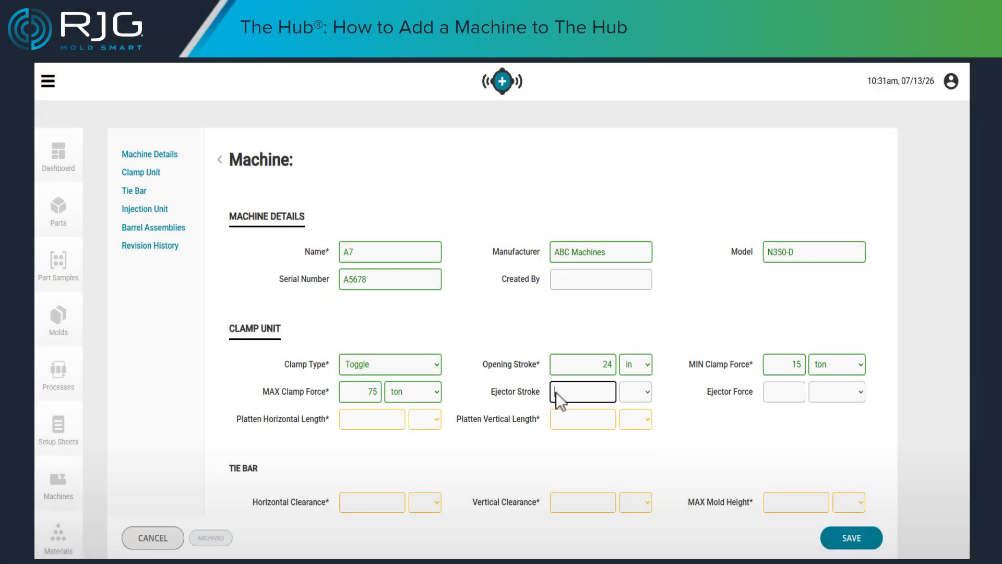
type("3")
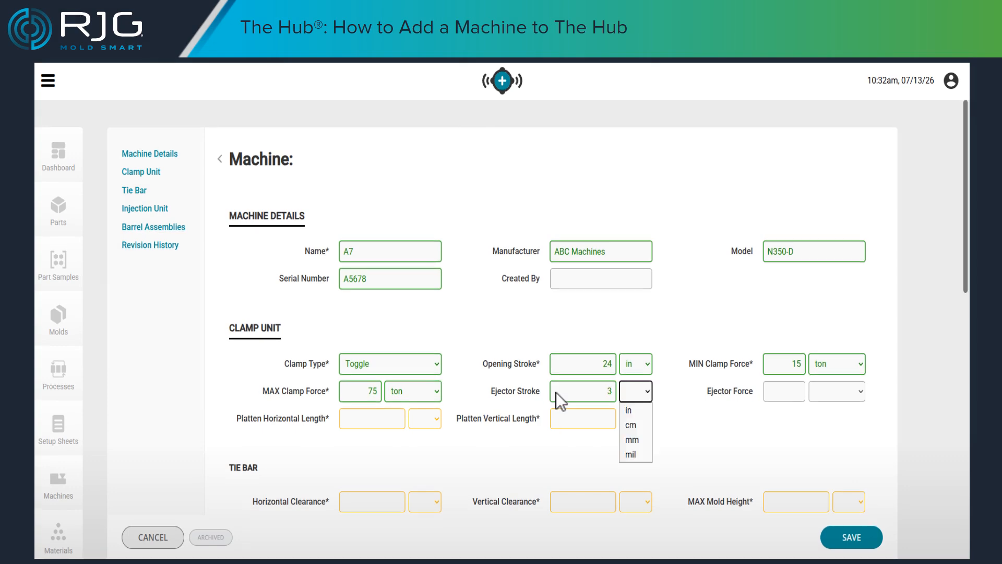
key("Return")
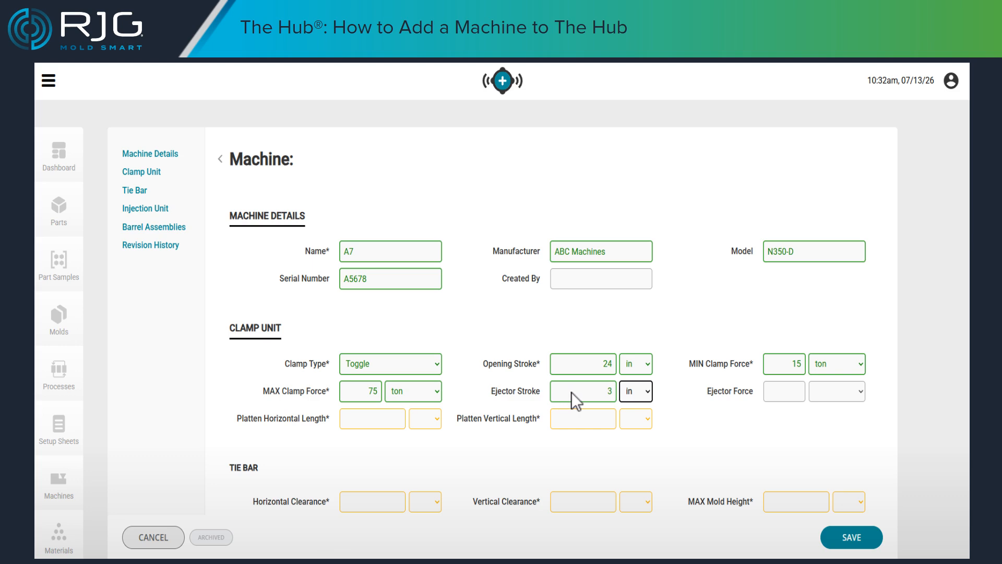
left_click(776, 391)
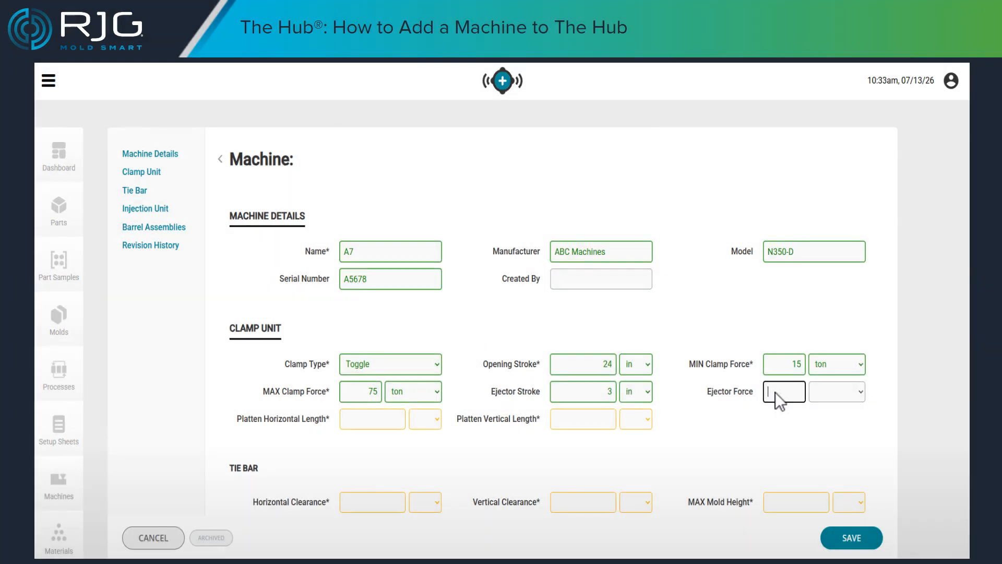
type("2")
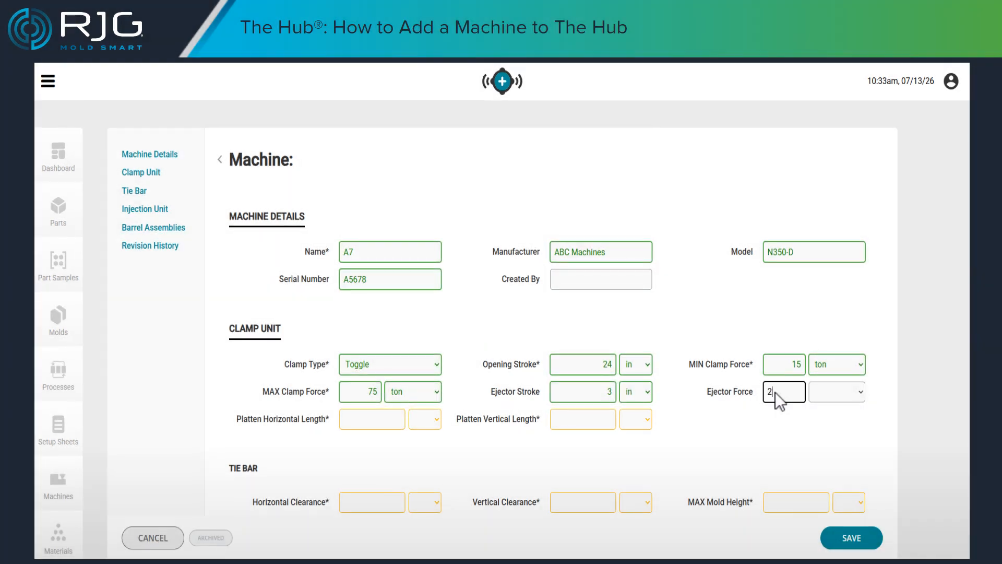
key("Tab")
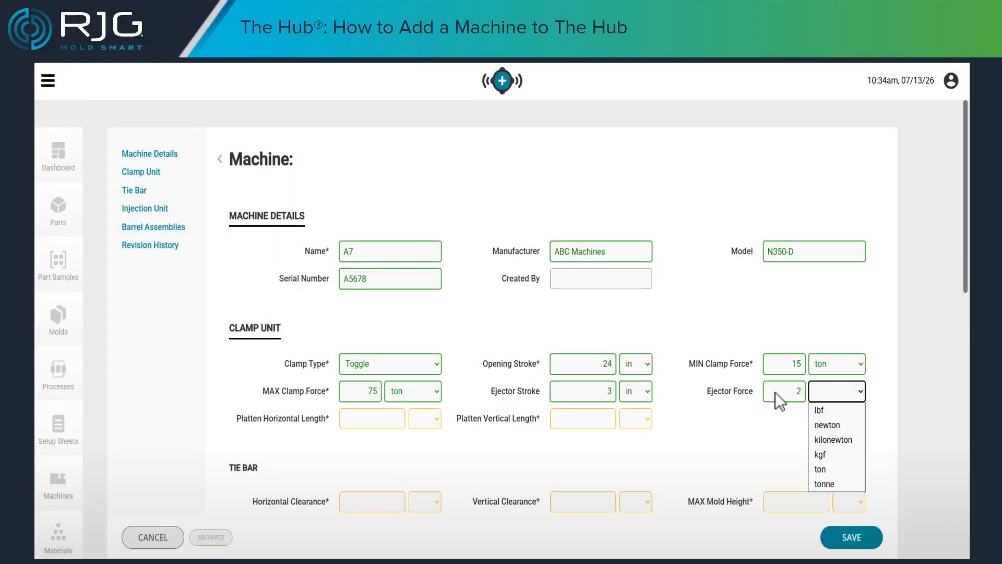
key("t")
key("Return")
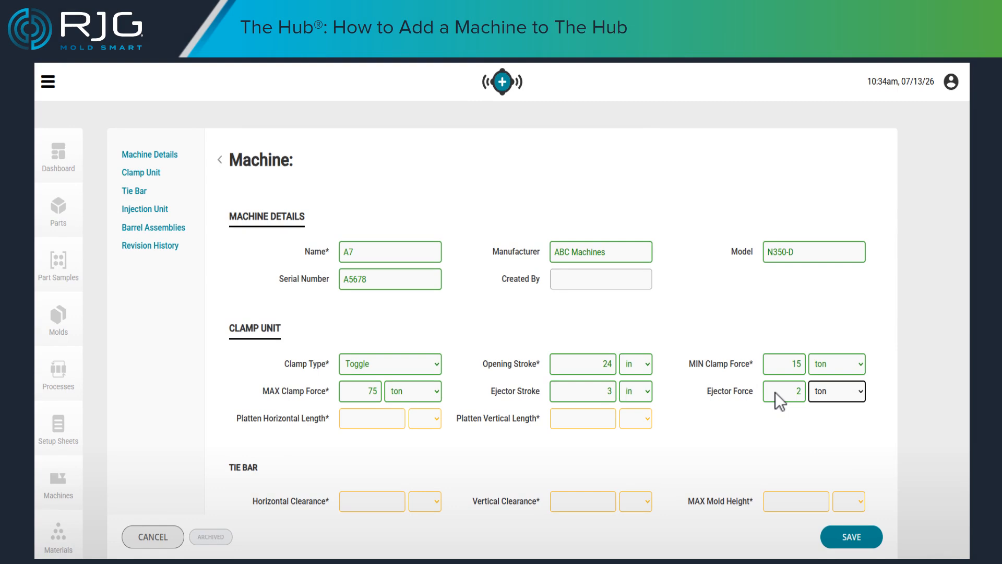
- Set both the platen horizontal length and the platen vertical length to 38 in
left_click(347, 418)
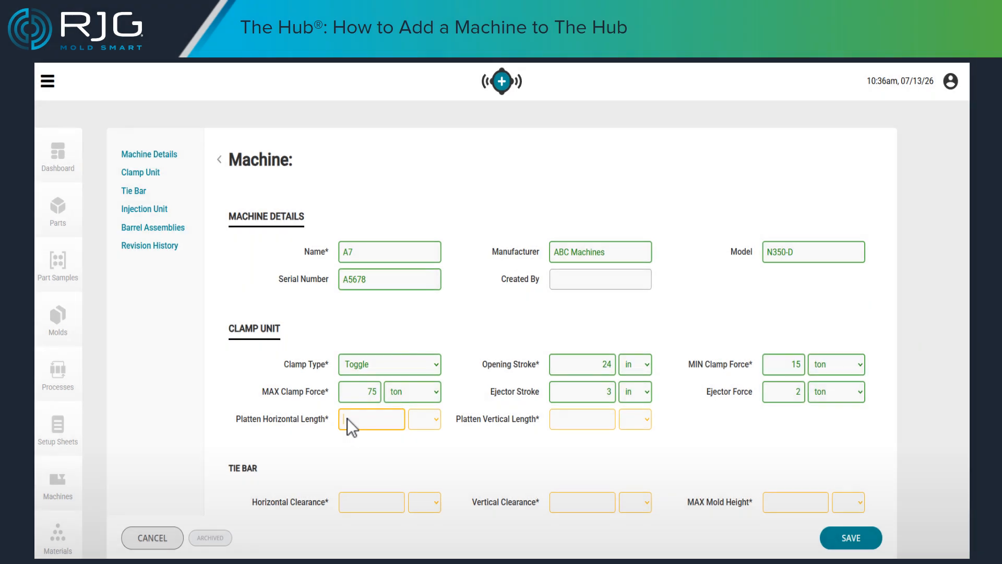
type("38")
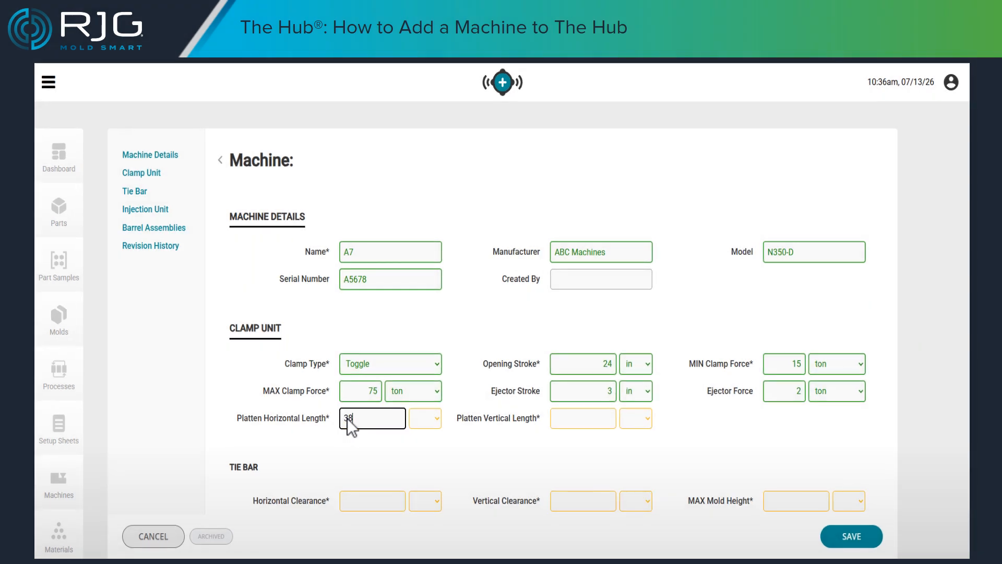
key("Tab")
key("space")
key("Return")
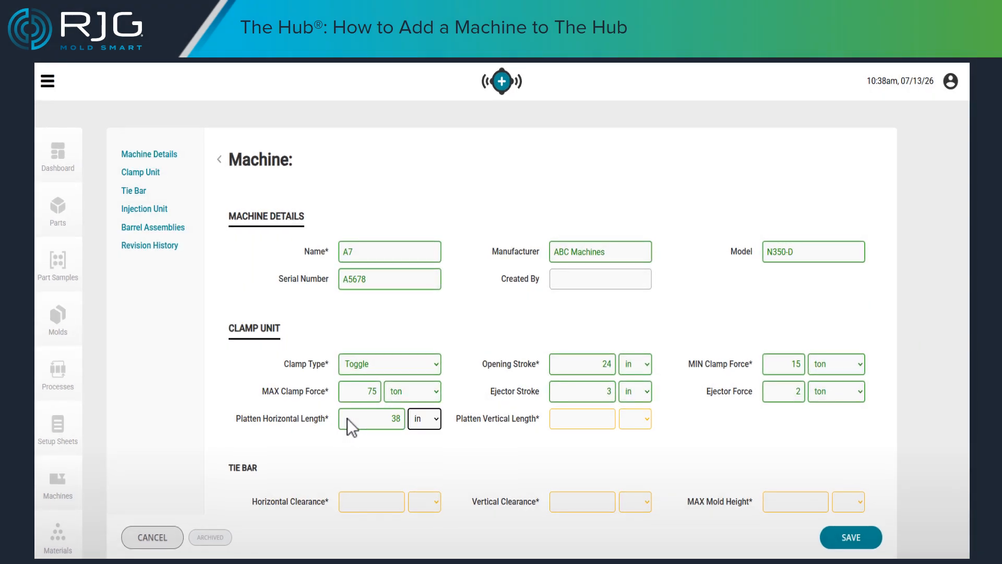
left_click(565, 418)
type("38")
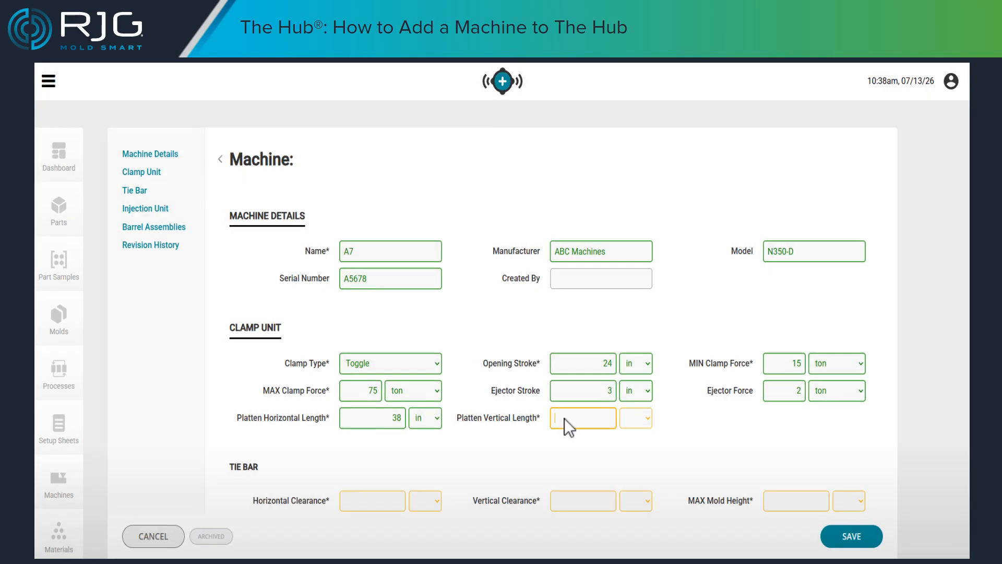
key("Tab")
key("space")
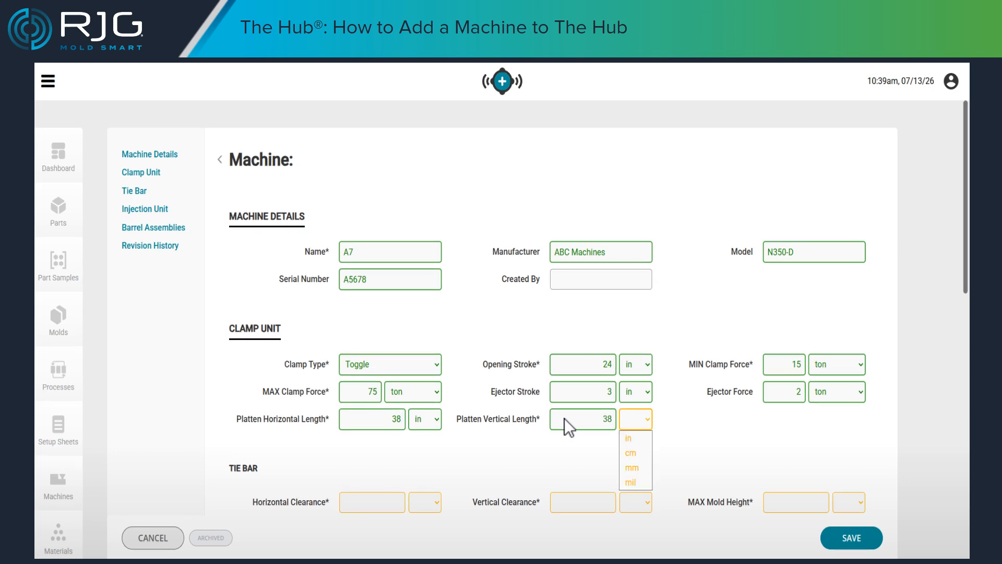
key("Return")
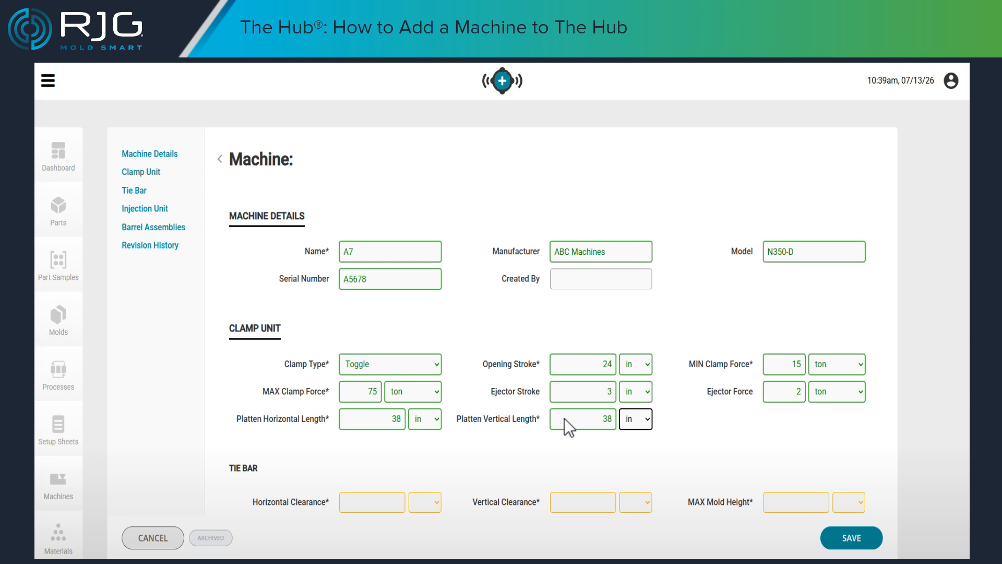
- Set both the horizontal clearance and the vertical clearance of the tie bar to 32 in
left_click(127, 189)
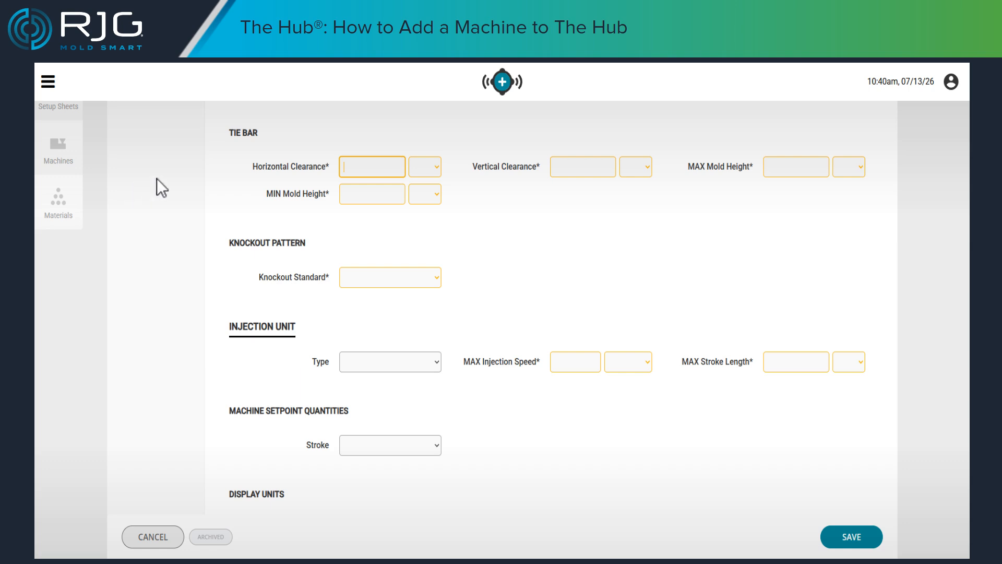
type("32")
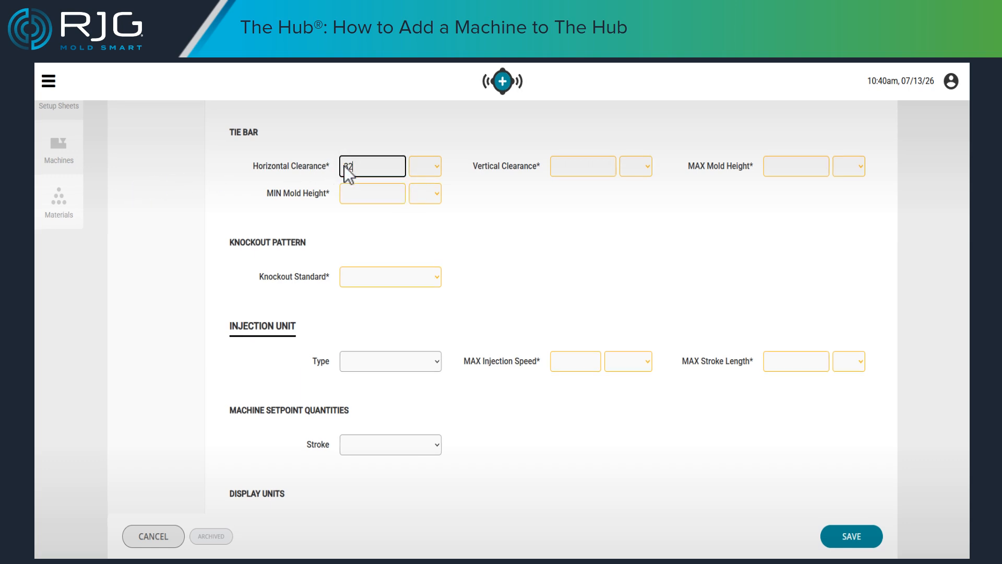
key("Tab")
key("space")
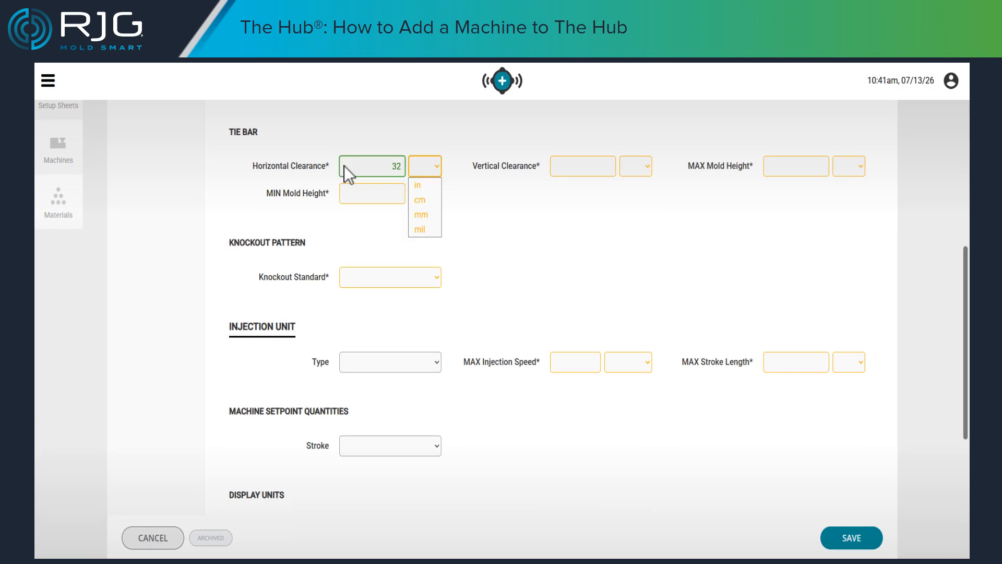
key("Return")
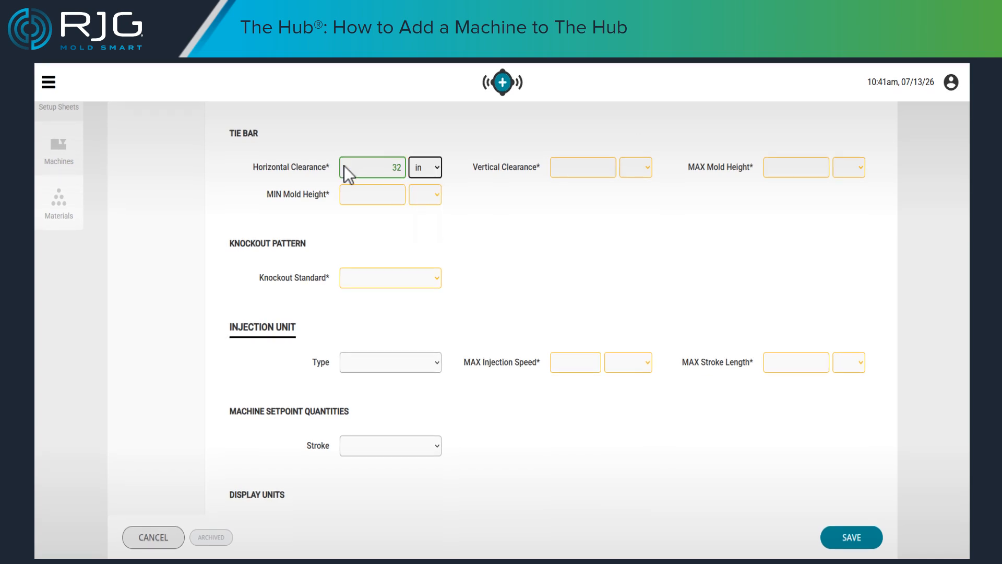
left_click(559, 165)
type("32")
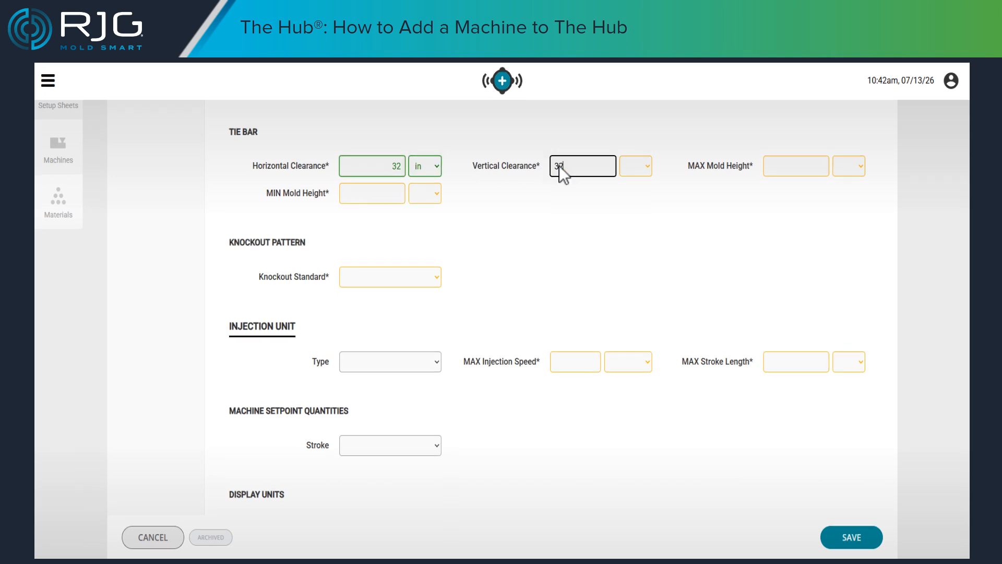
key("Tab")
key("space")
key("Return")
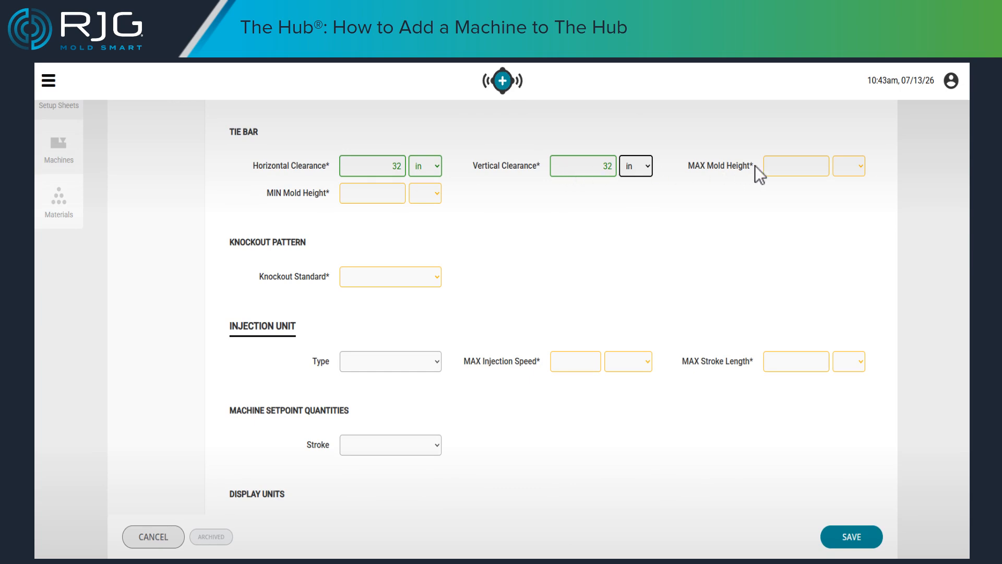
- Set the tie bar's maximum mold height to 22 in and its minimum mold height to 10 in
left_click(773, 166)
type("22")
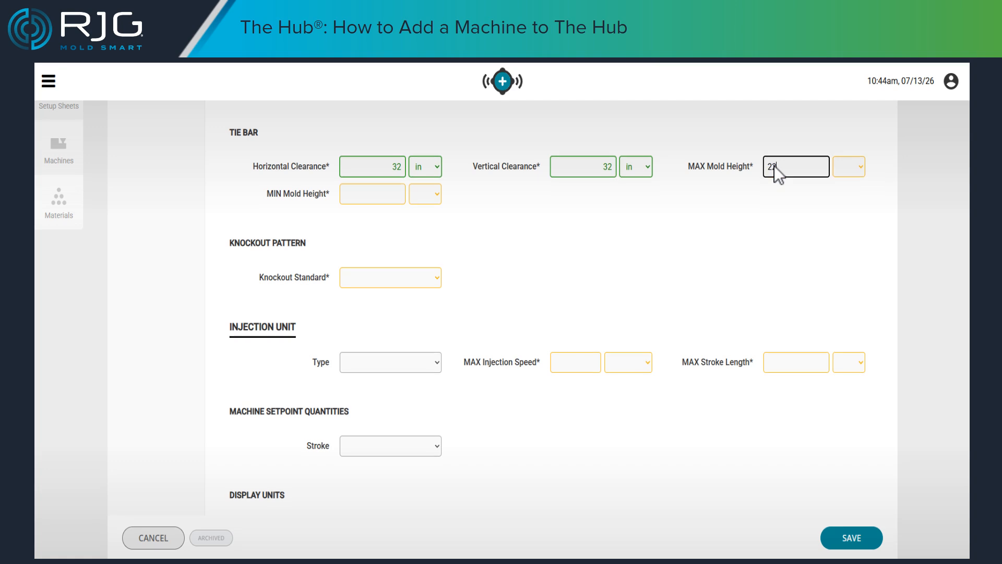
key("Tab")
key("Return")
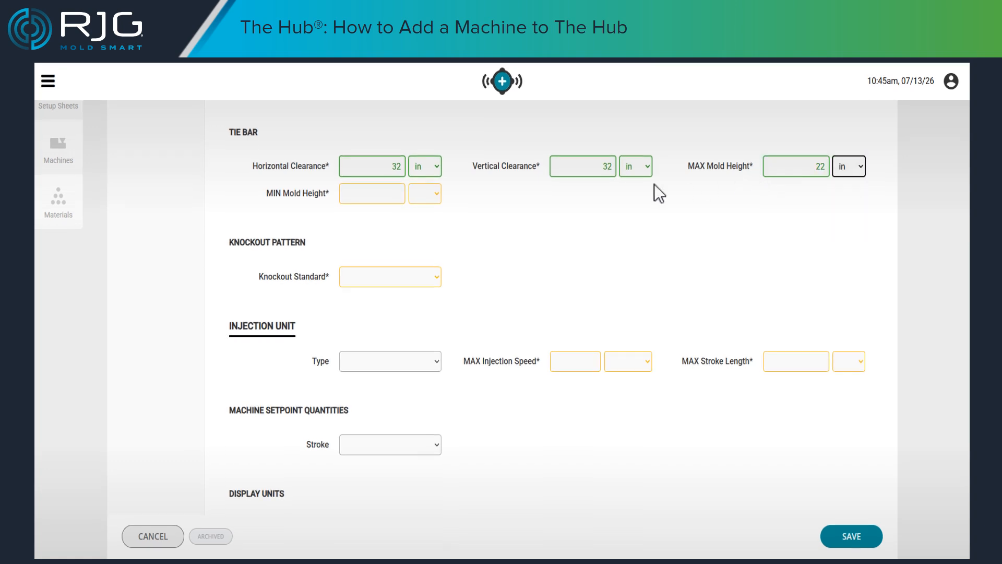
left_click(350, 193)
type("10")
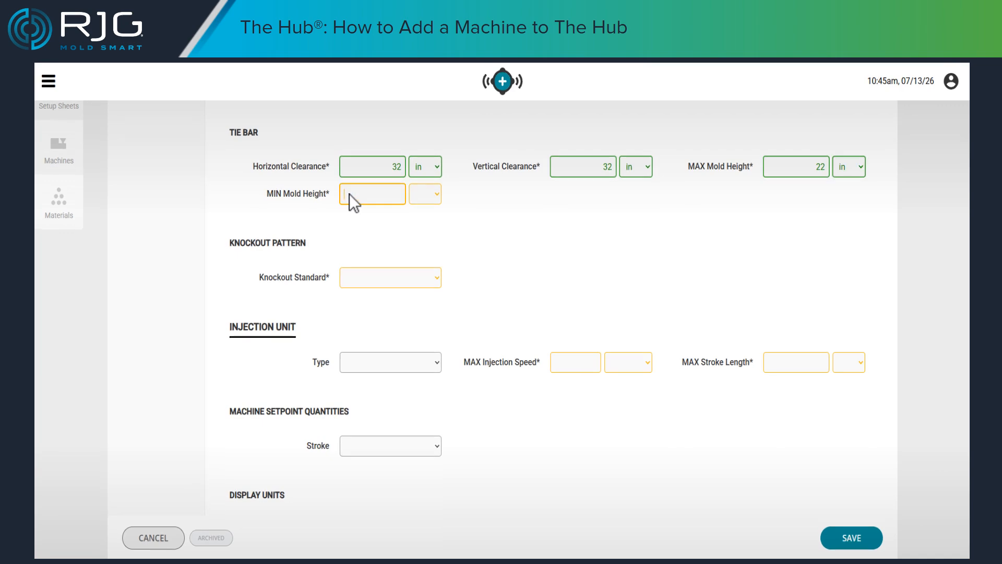
key("Tab")
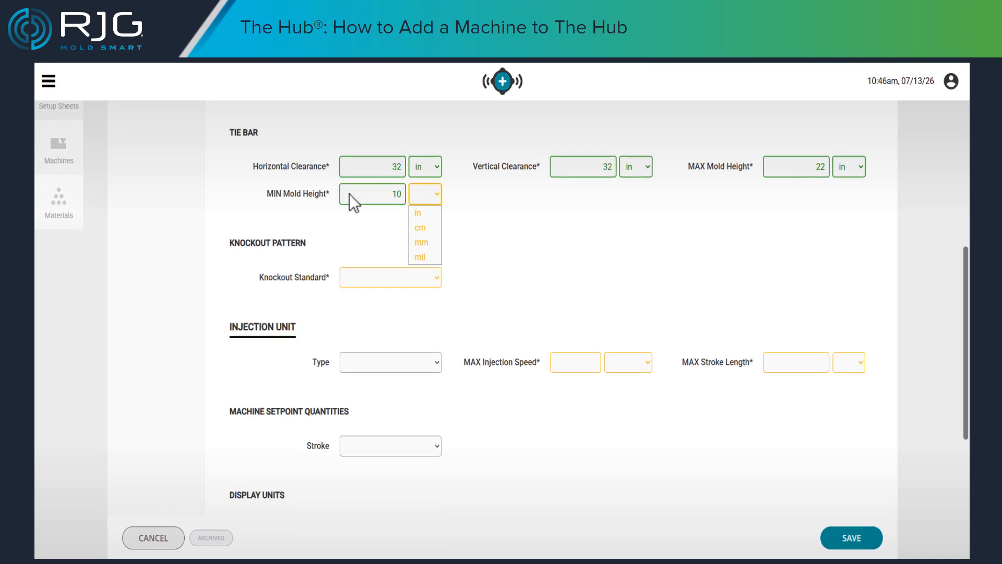
key("Return")
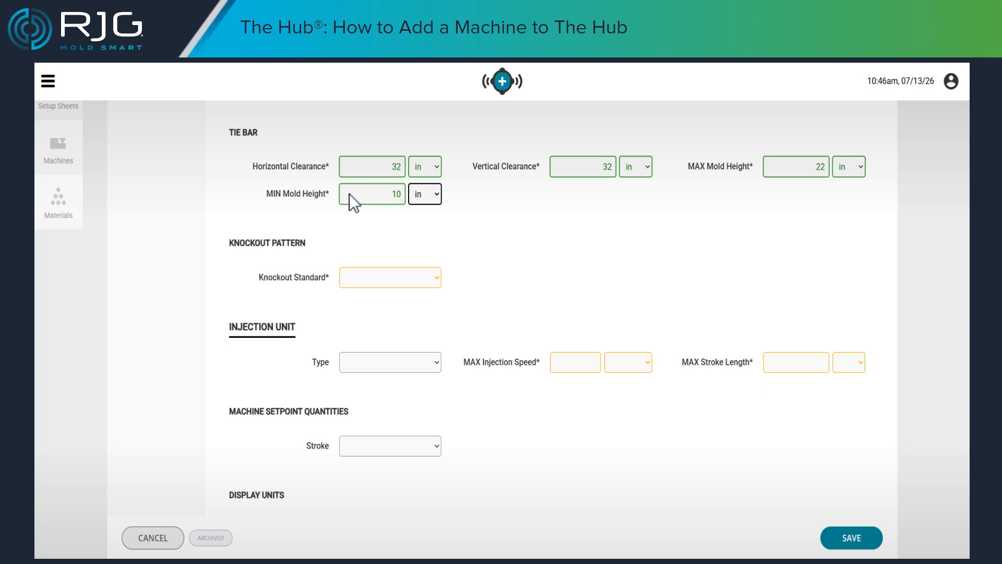
- Set the knockout pattern's standard to Center and the diameter of the center knockout to 1 in
left_click(437, 278)
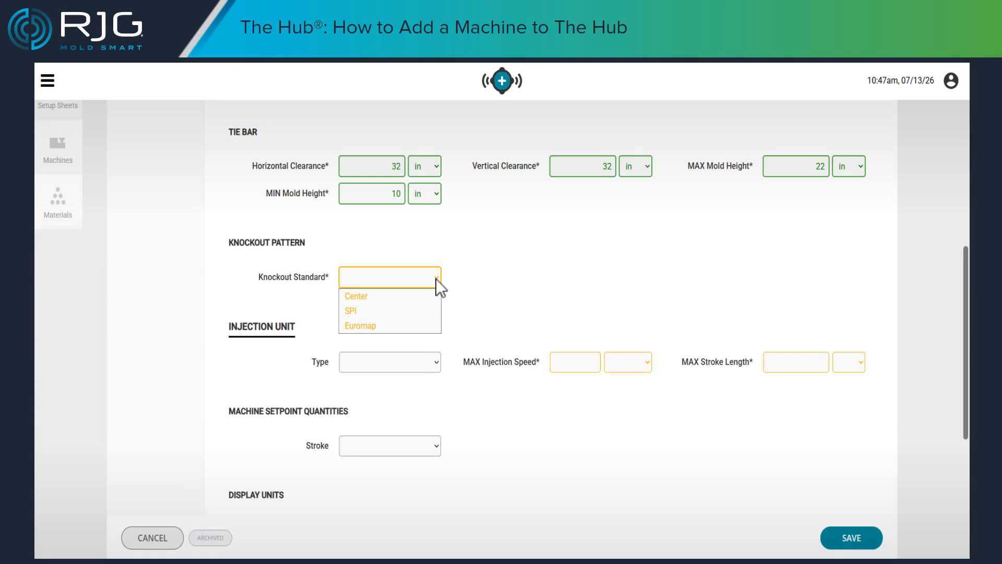
left_click(371, 295)
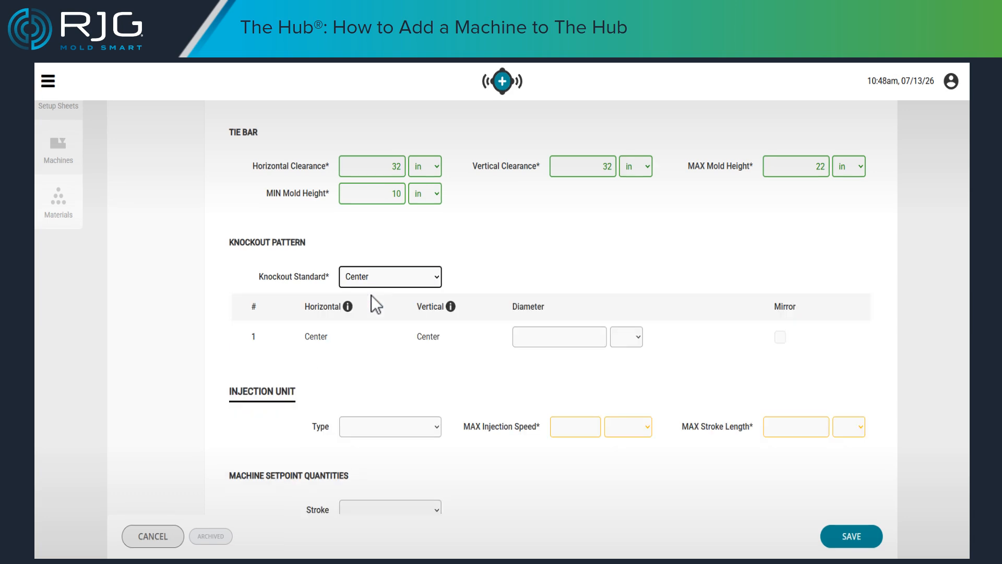
left_click(524, 336)
type("1")
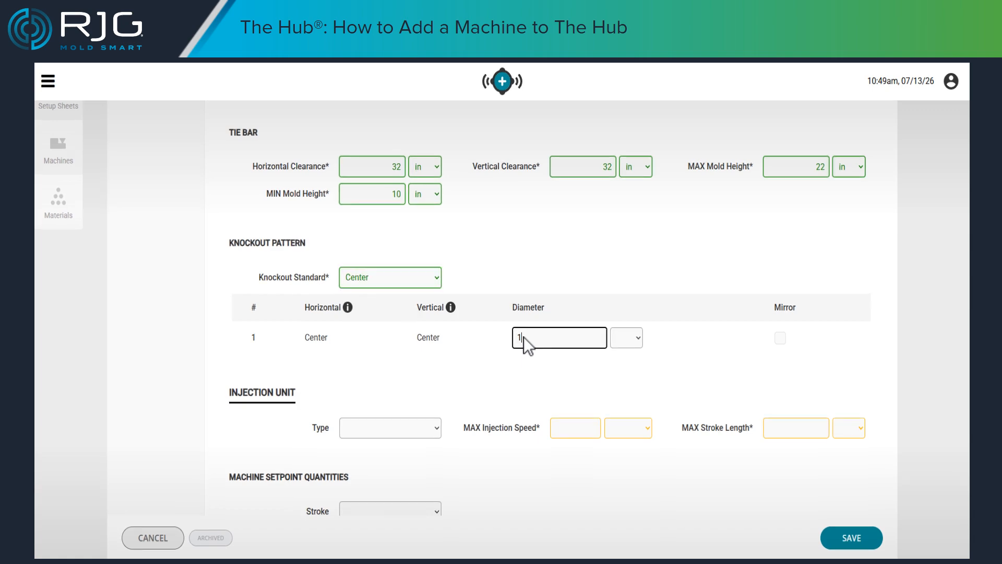
key("Tab")
key("space")
key("Down")
key("Return")
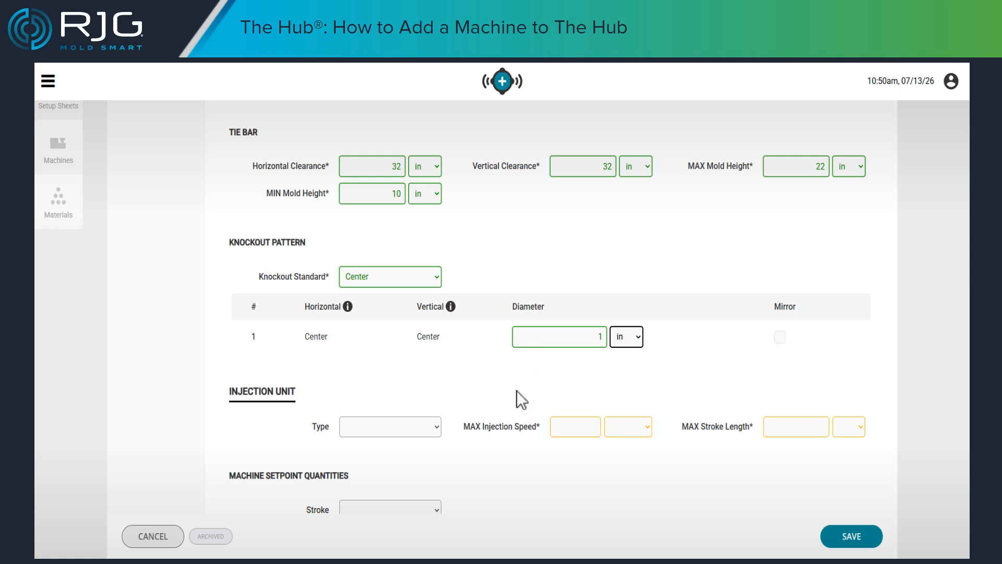
- Set the injection unit's type to Electric and its maximum injection speed to 15 in/sec
left_click(437, 427)
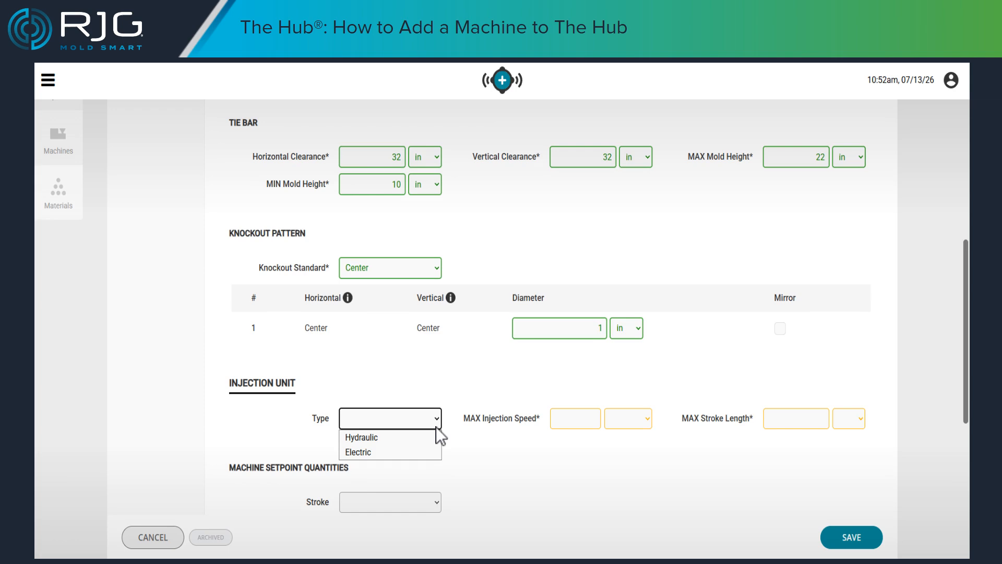
left_click(368, 453)
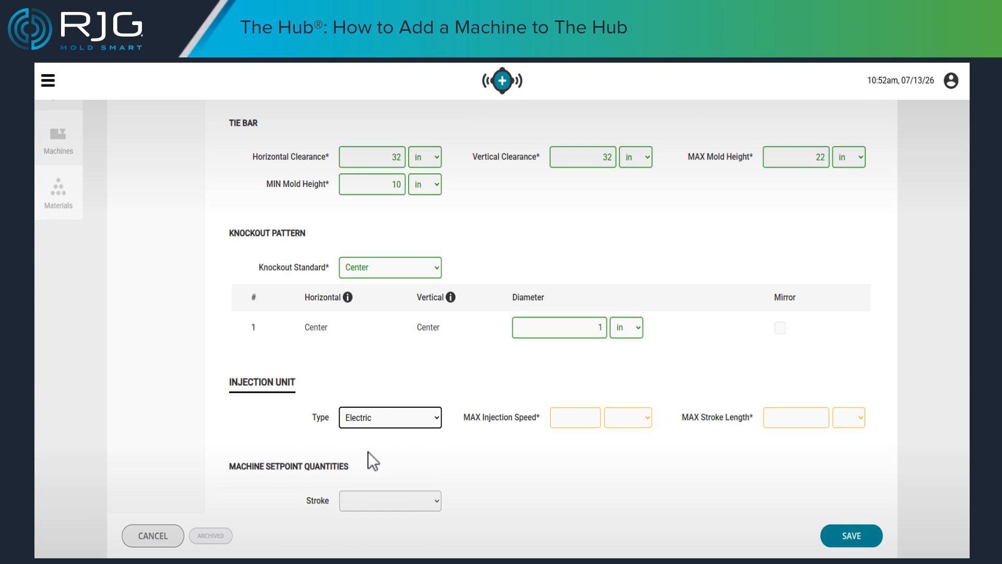
left_click(559, 421)
type("15")
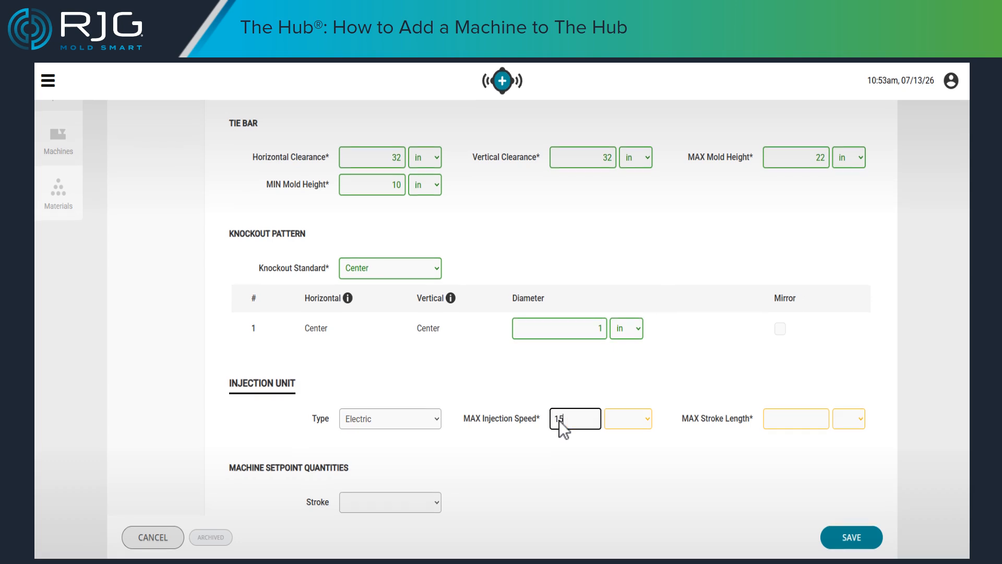
key("Tab")
key("Down")
key("Return")
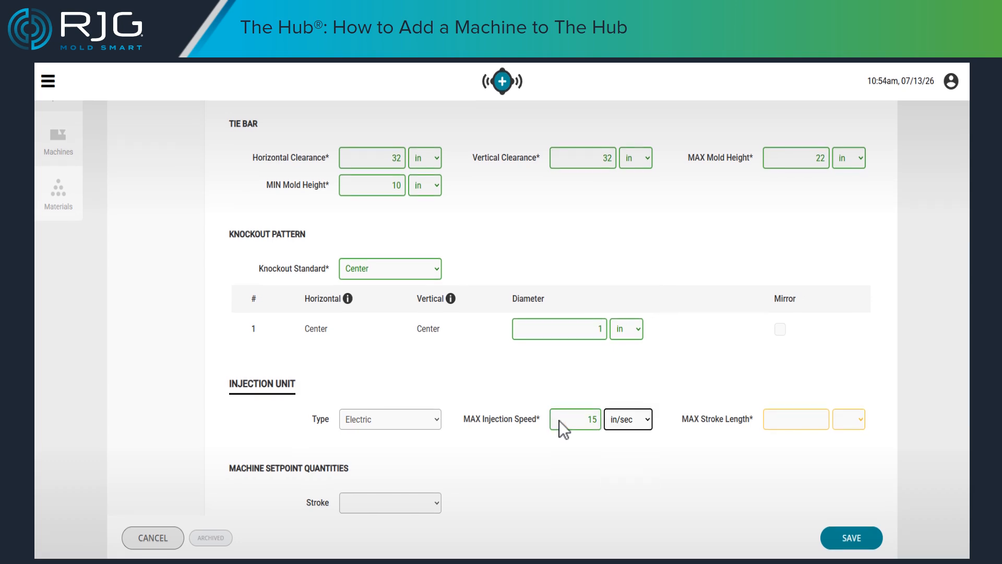
- Set the injection unit's maximum stroke length to 5 in
left_click(774, 420)
type("5")
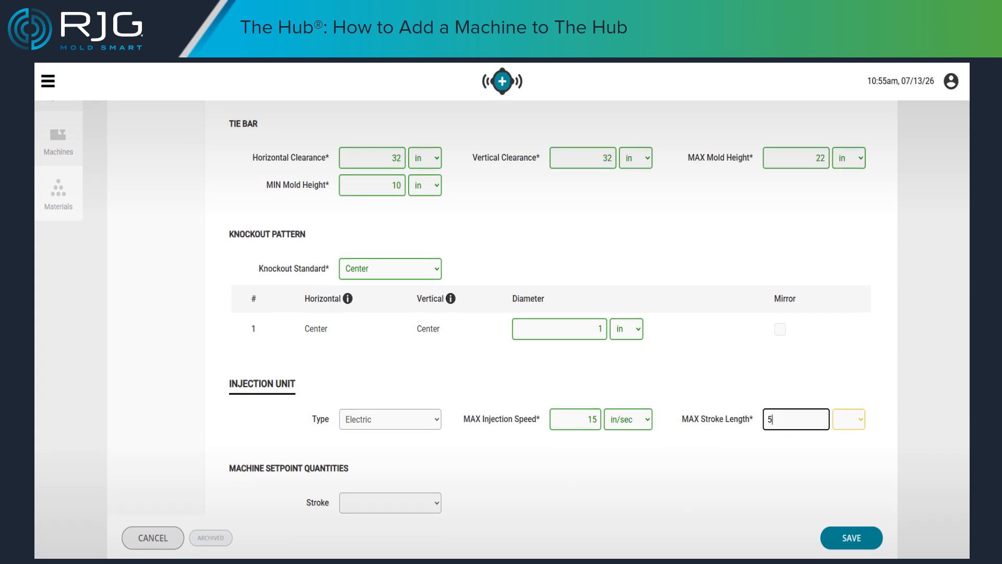
left_click(849, 419)
left_click(842, 438)
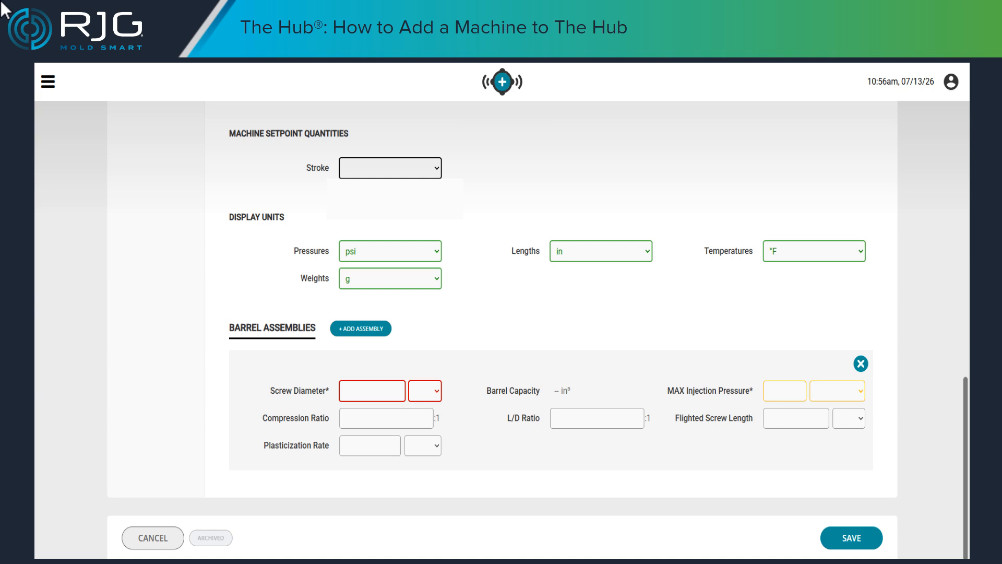
- Set the stroke under the machine setpoint quantities to Linear and check the pressure display unit options
left_click(438, 166)
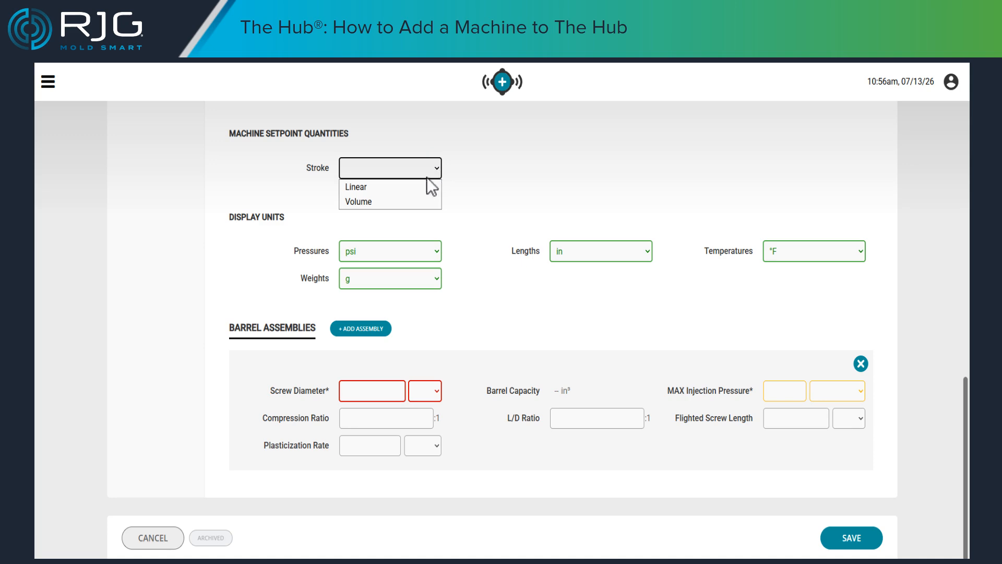
left_click(369, 187)
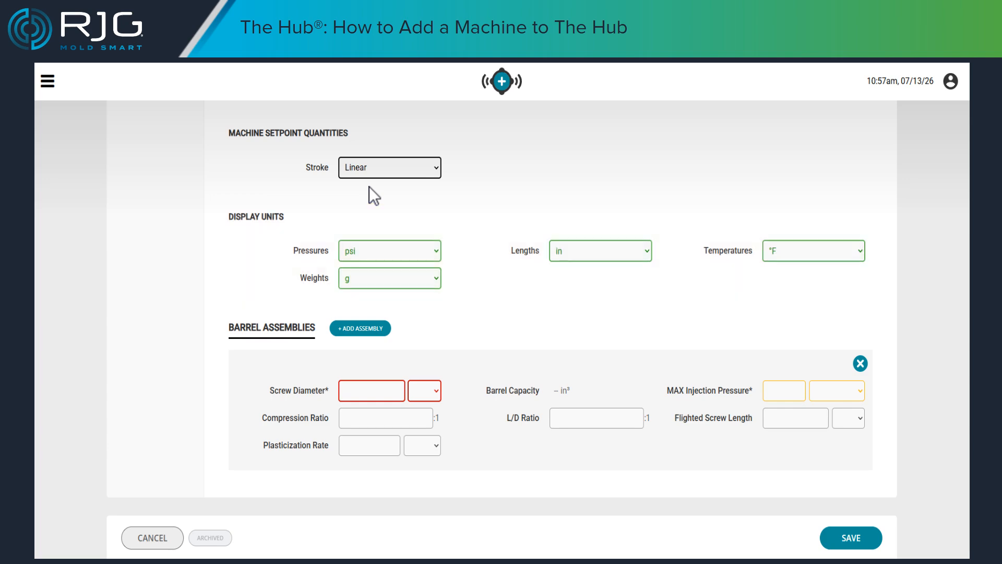
left_click(436, 250)
- Set the barrel assembly's screw diameter to 35 mm and its maximum injection pressure to 35000 psi
left_click(350, 390)
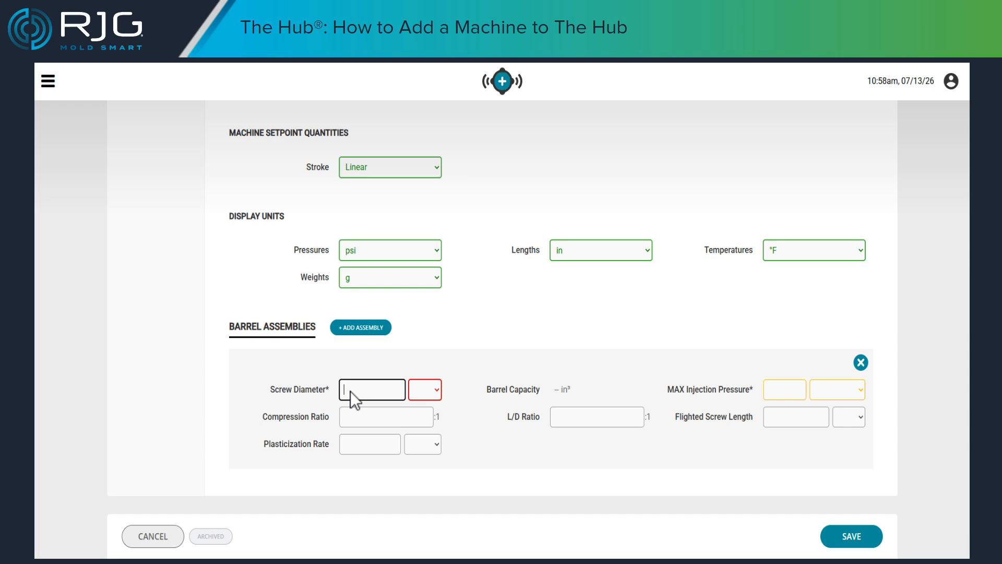
type("35")
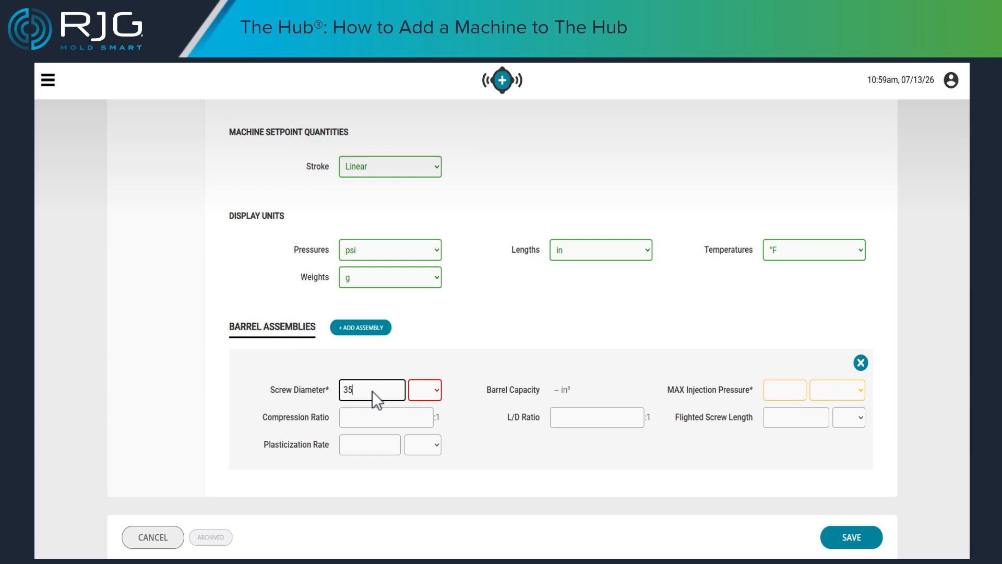
left_click(437, 391)
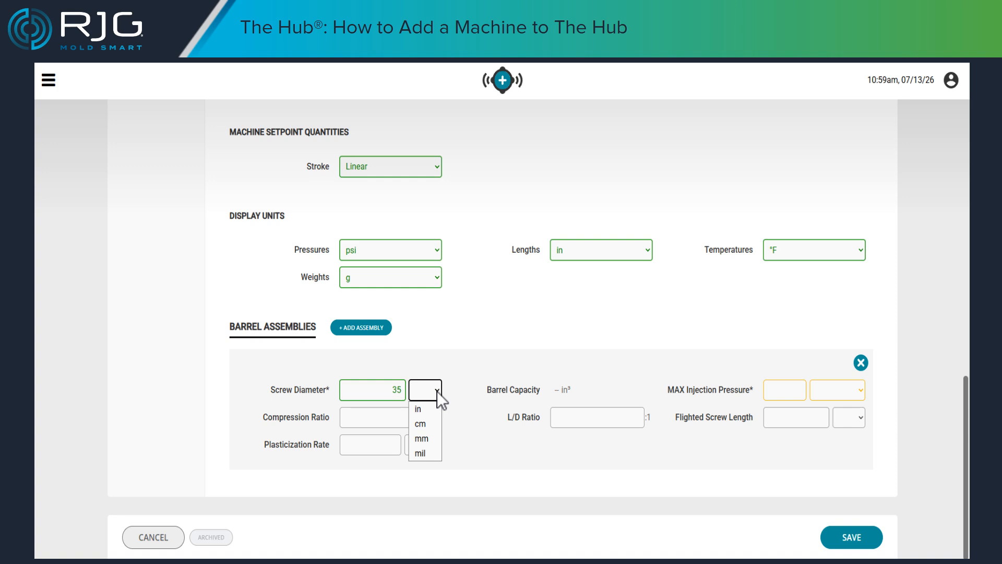
left_click(423, 439)
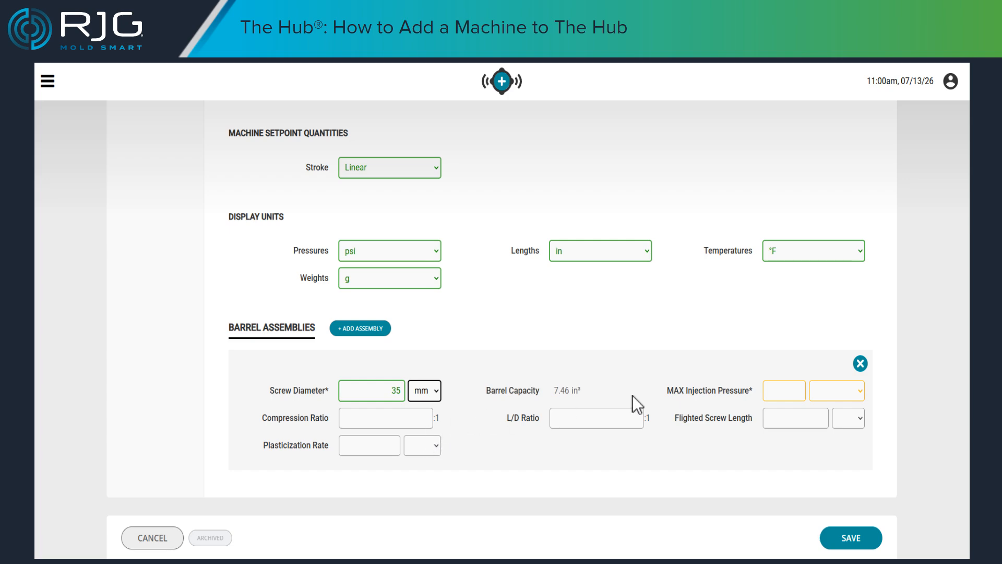
left_click(785, 390)
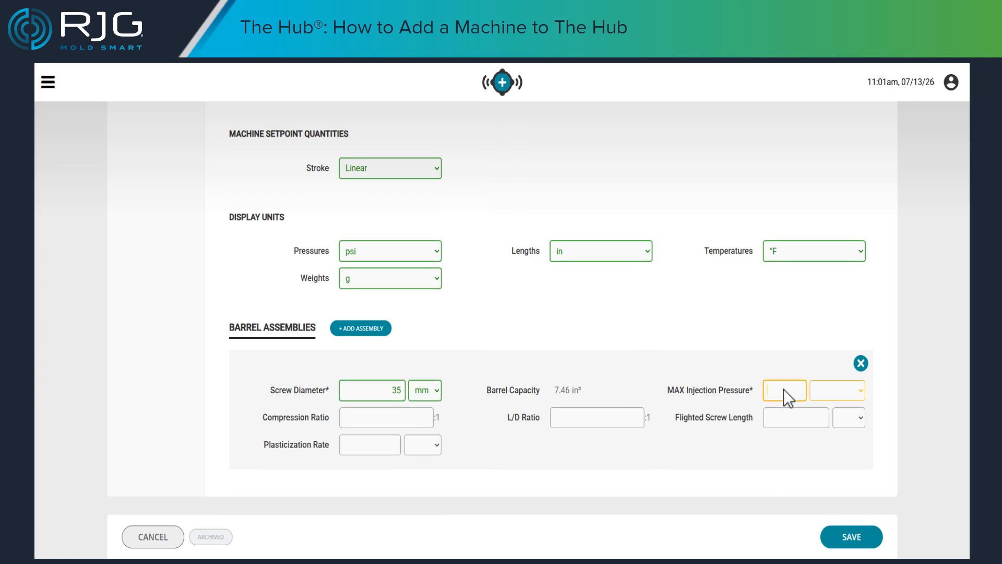
type("35000")
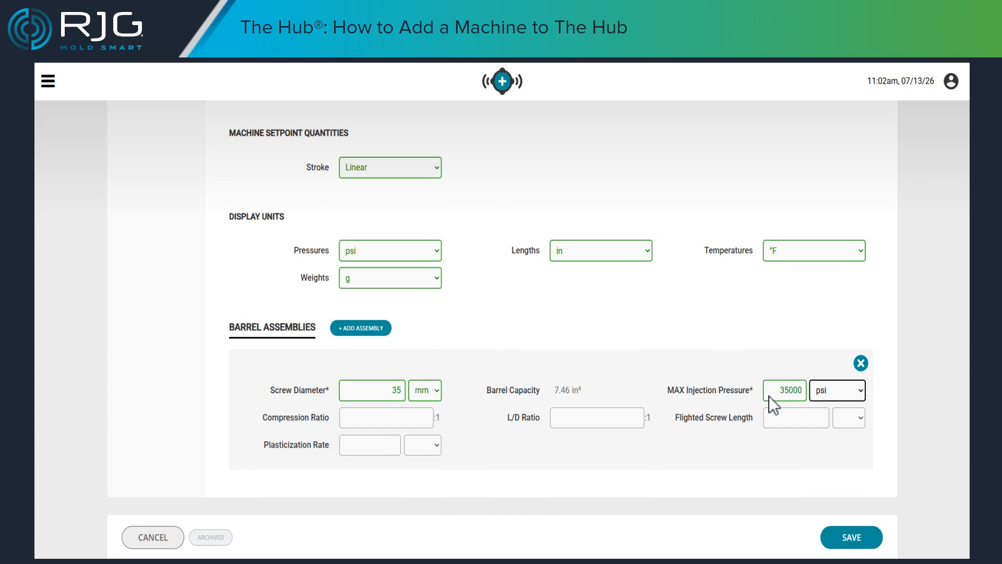
- Set the barrel assembly's compression ratio to 2.8:1 and its L/D ratio to 21:1
left_click(358, 416)
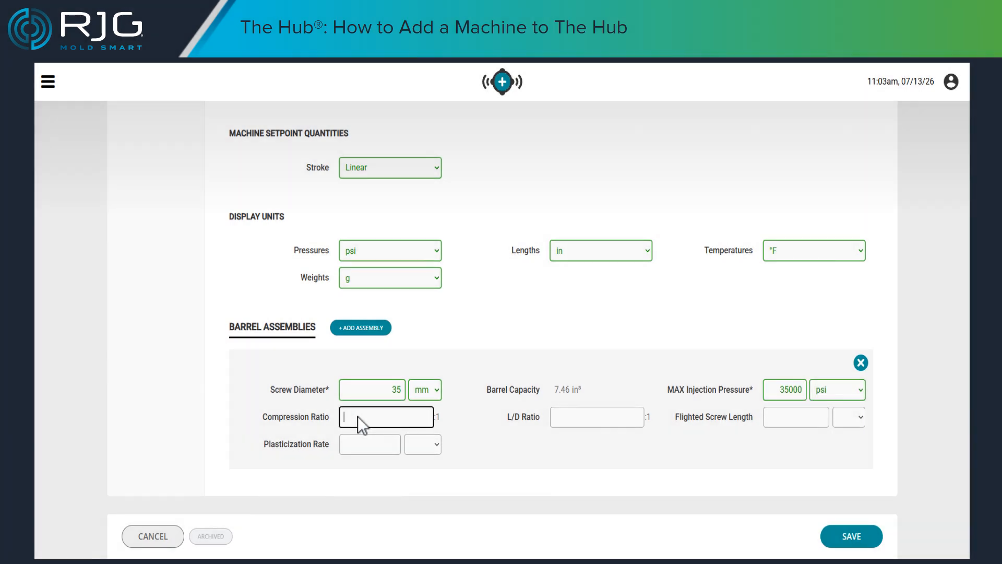
type("2.8")
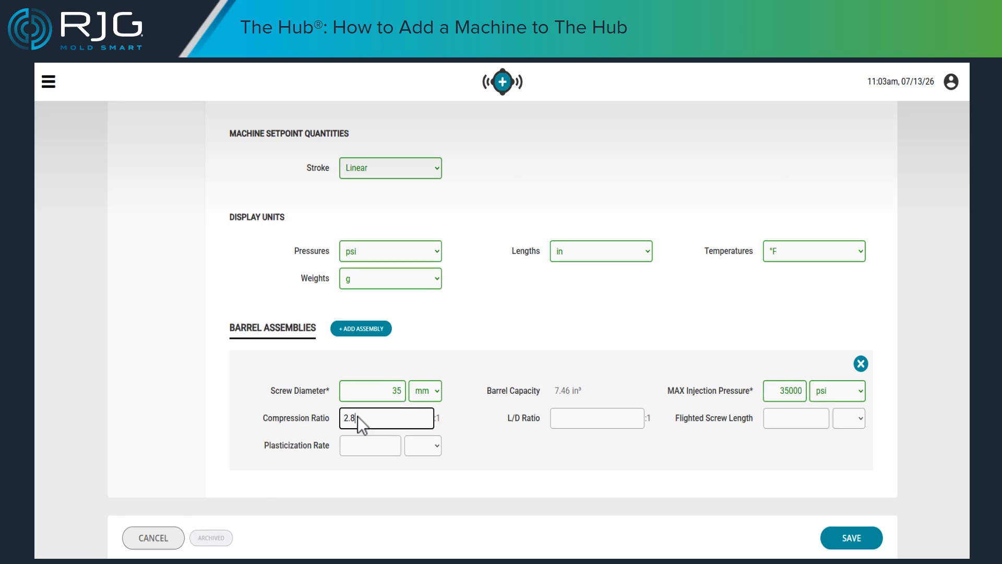
left_click(578, 421)
type("21")
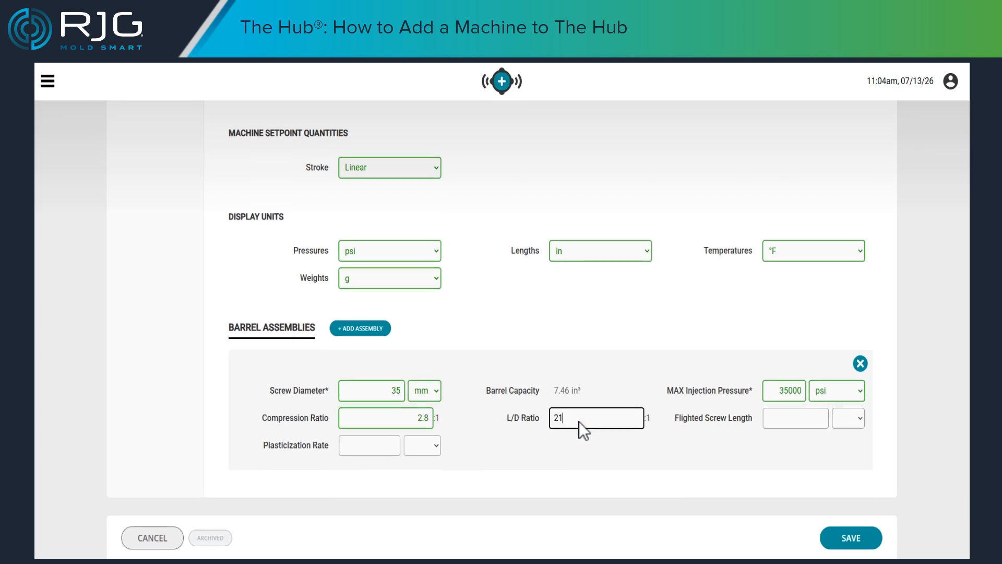
- Set the barrel assembly's flighted screw length to 30 in
left_click(775, 421)
type("30")
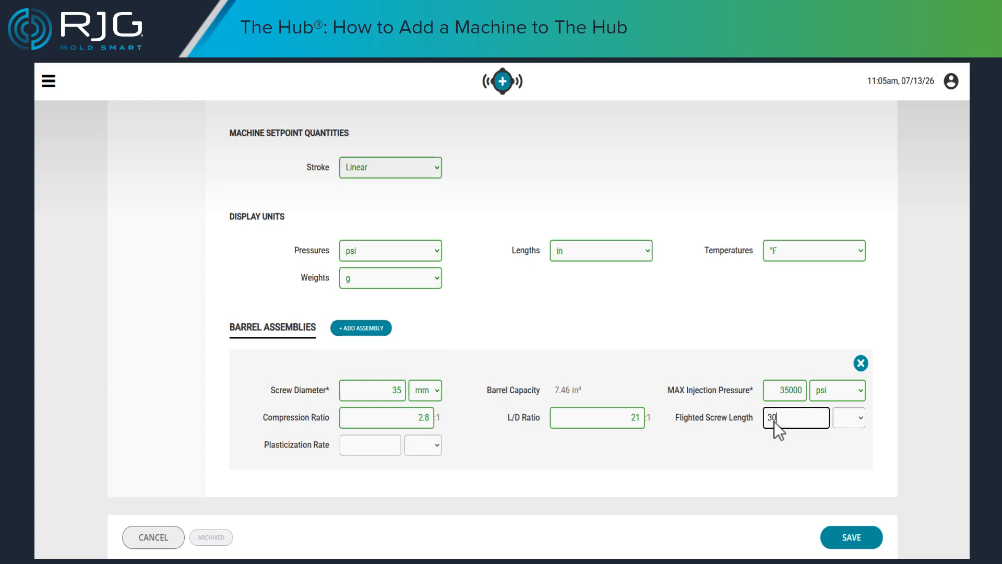
key("Tab")
key("alt+Down")
key("Return")
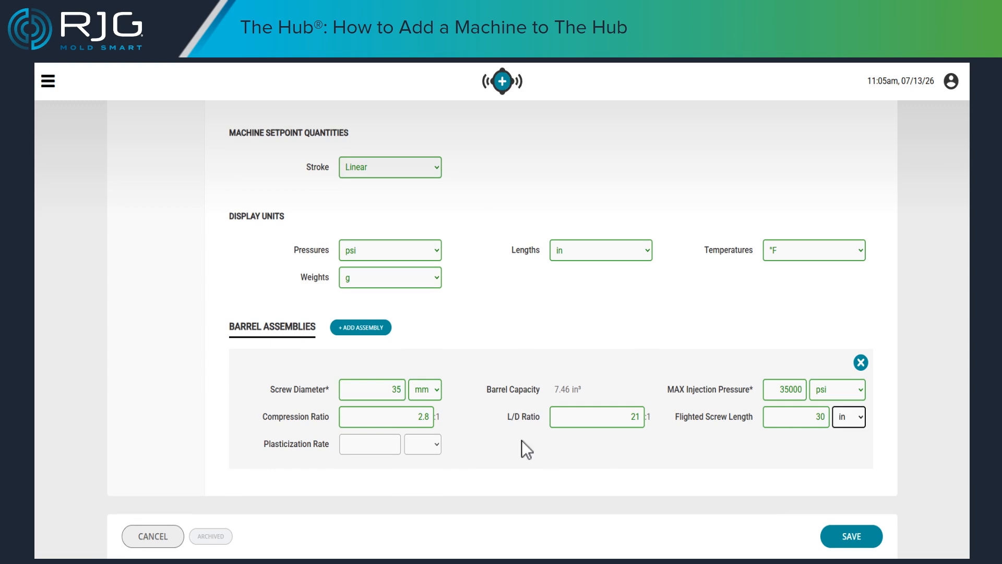
- Set the barrel assembly's plasticization rate to 200 lb/hr and save the new machine
left_click(347, 444)
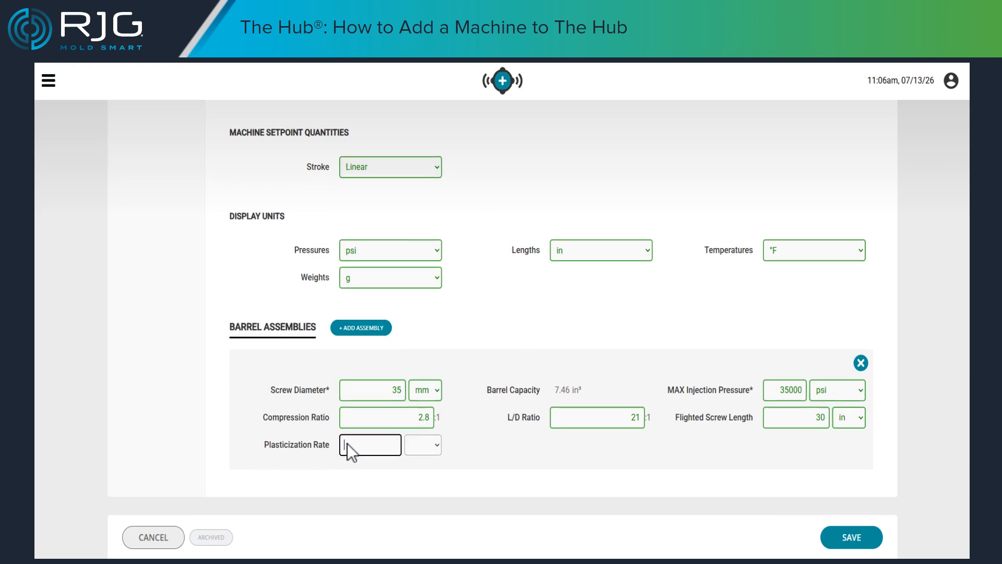
type("200")
key("Tab")
key("Down")
key("Return")
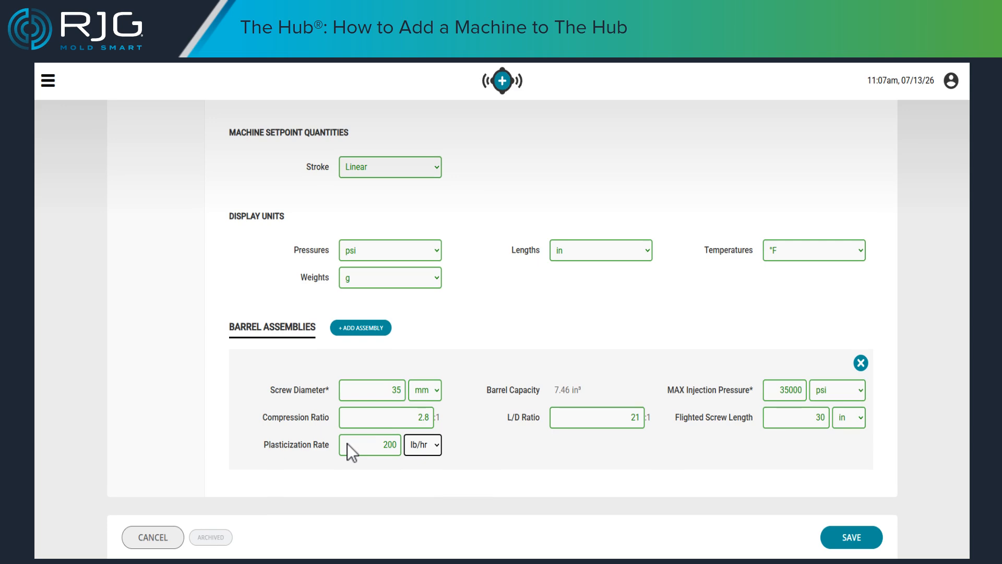
left_click(856, 540)
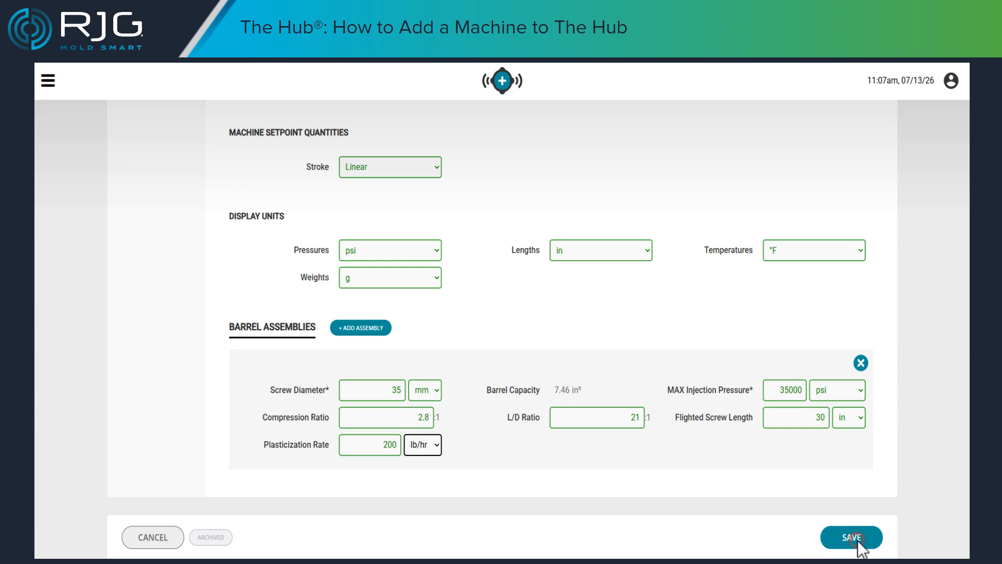